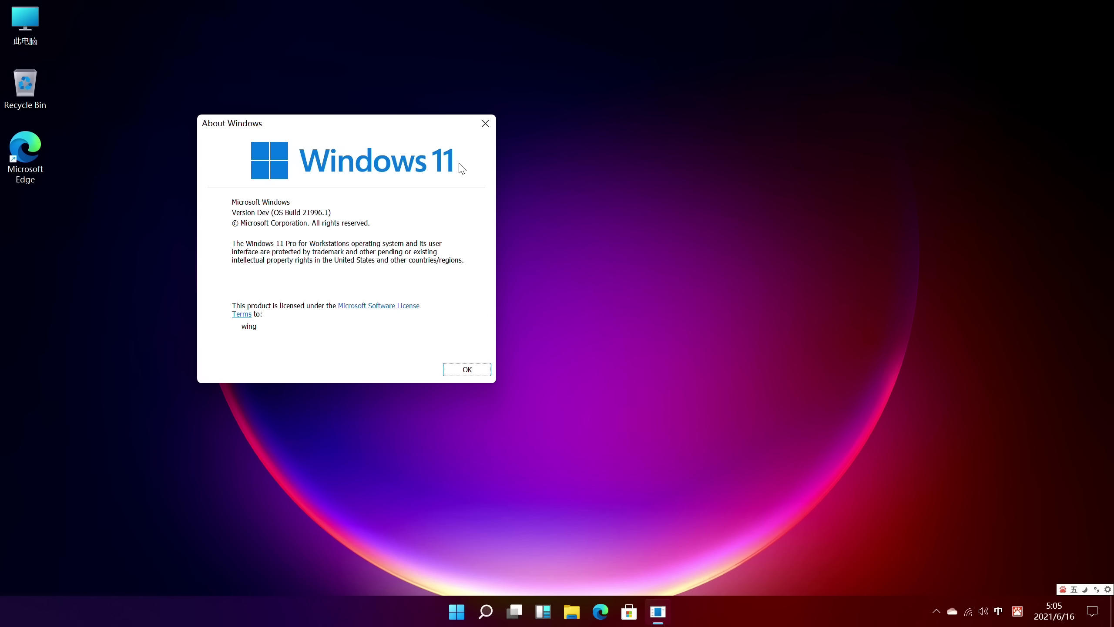
- Open and close the Start menu, and do the same with the Widgets panel
left_click(464, 588)
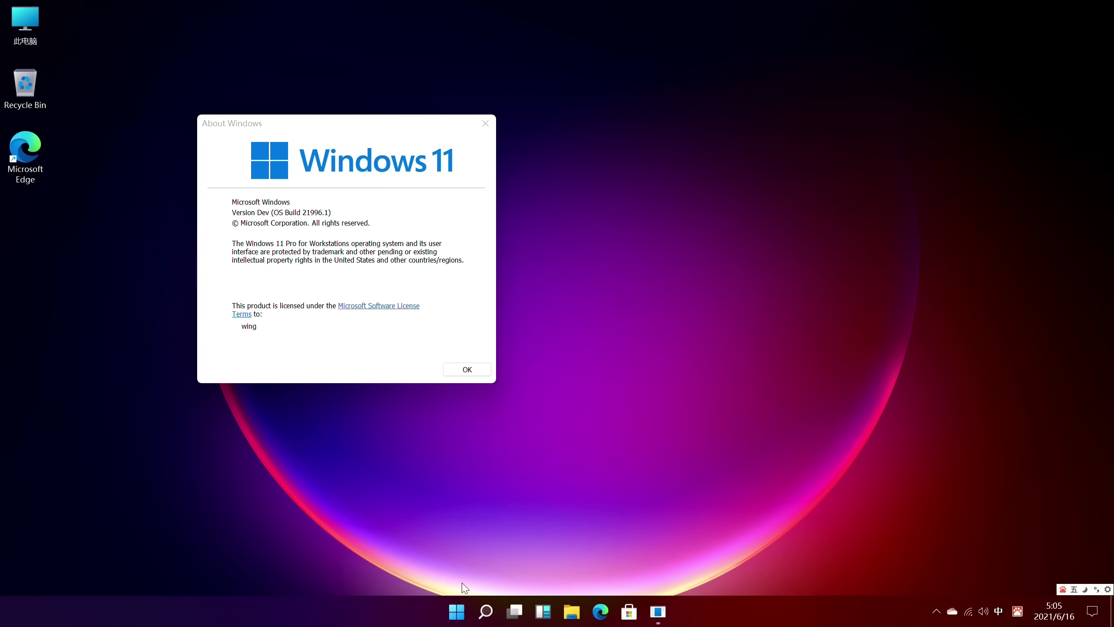
left_click(458, 613)
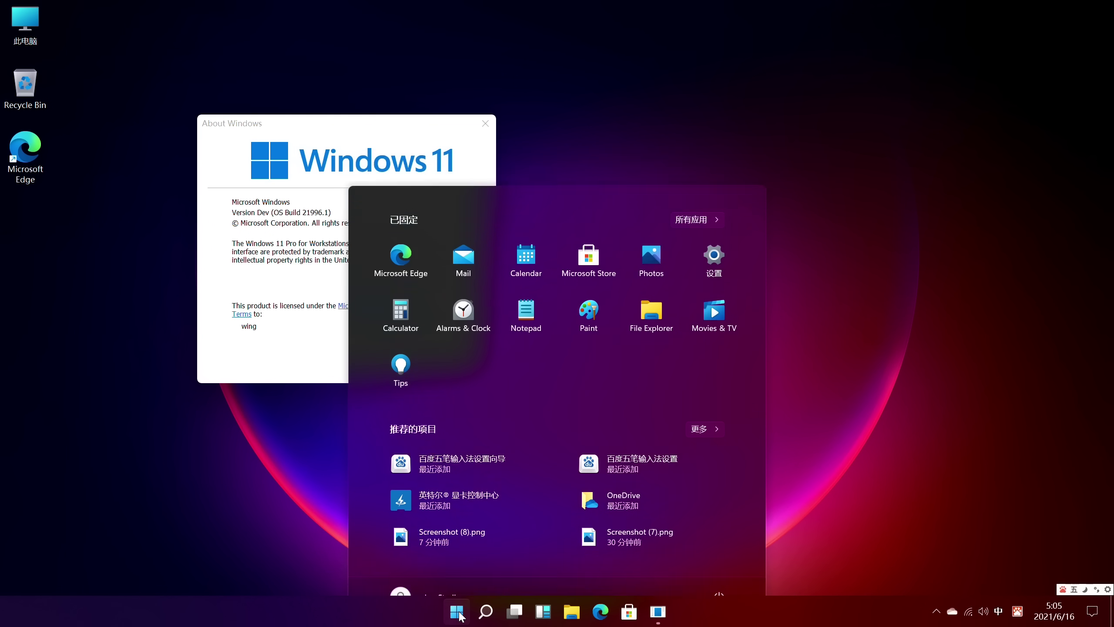
left_click(457, 613)
left_click(542, 612)
left_click(541, 613)
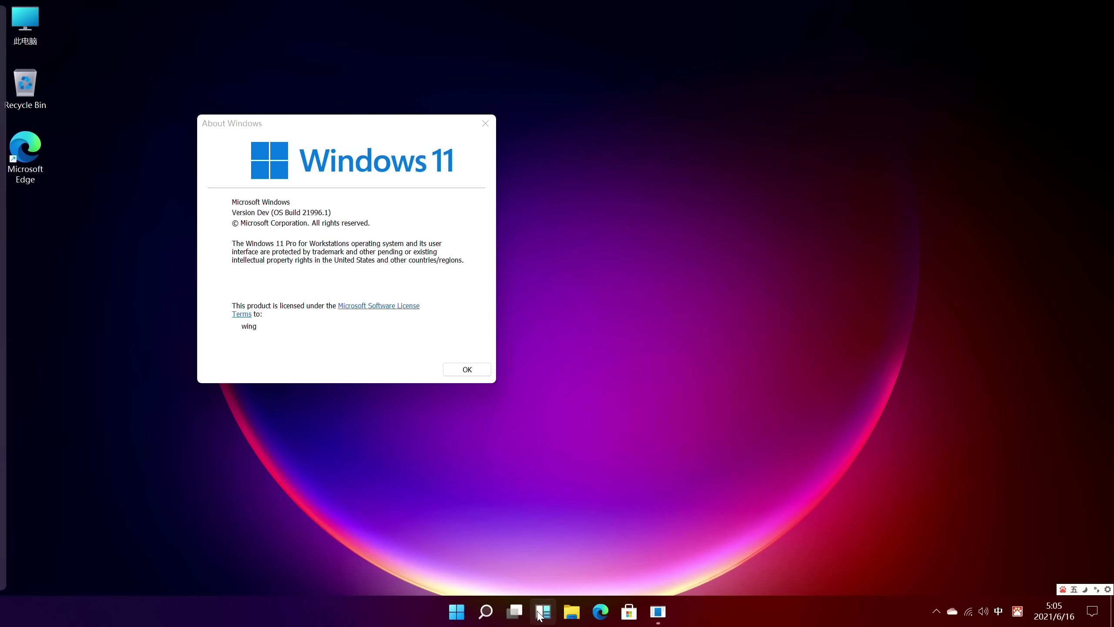
- Maximize and restore a new File Explorer window twice, and move the window on the desktop
left_click(575, 613)
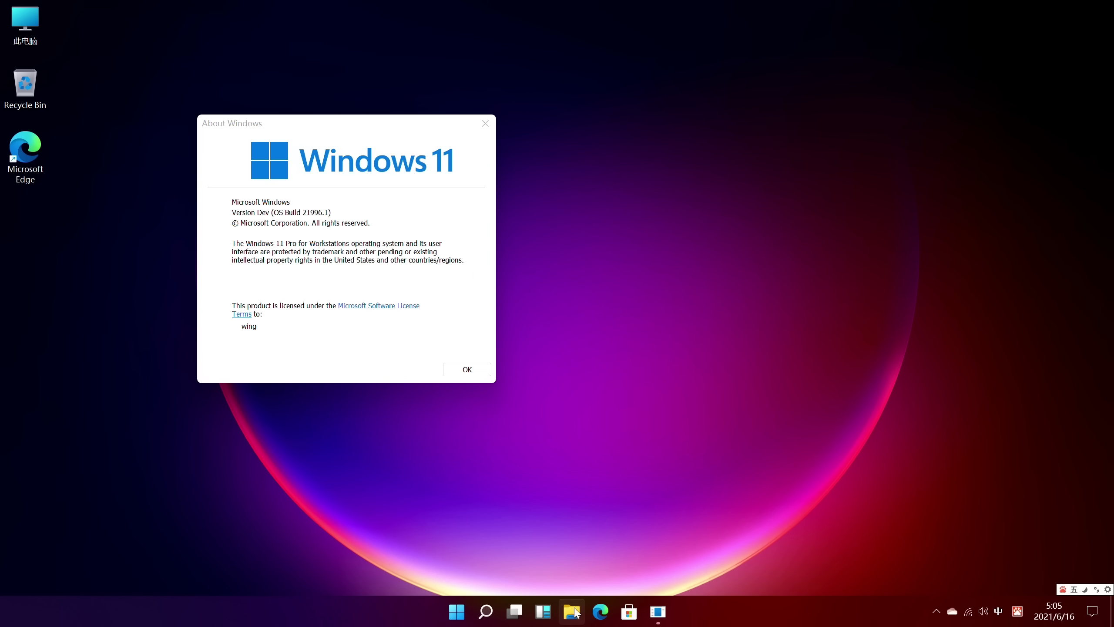
double_click(852, 148)
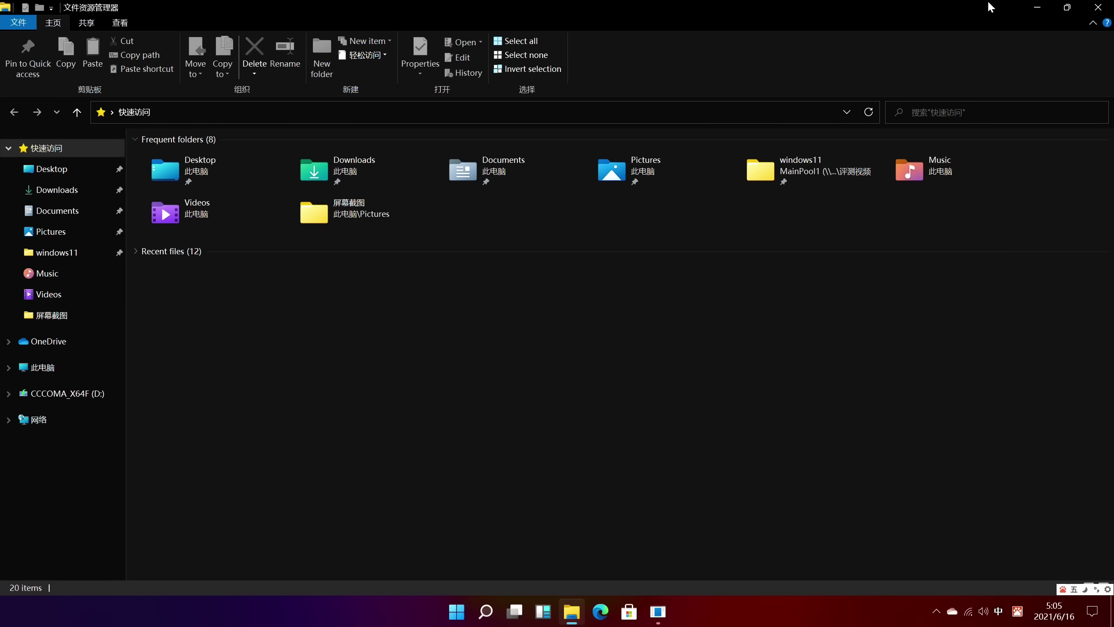
double_click(976, 12)
double_click(841, 152)
double_click(738, 16)
left_click_drag(677, 152, 699, 91)
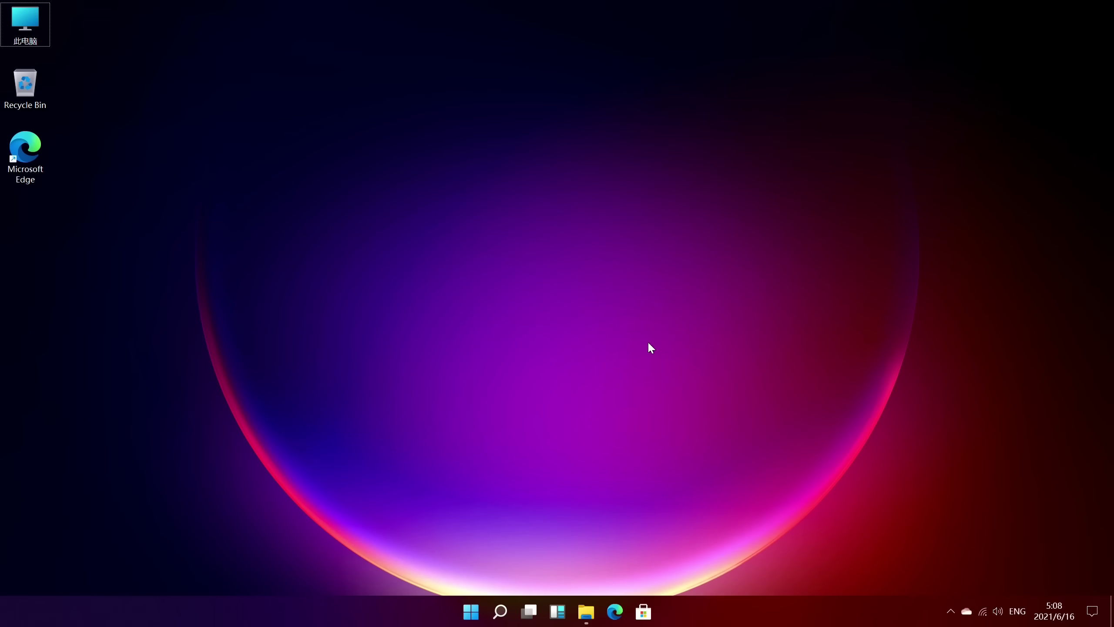
- Browse the All apps list in the Start menu and return to the pinned apps
left_click(419, 606)
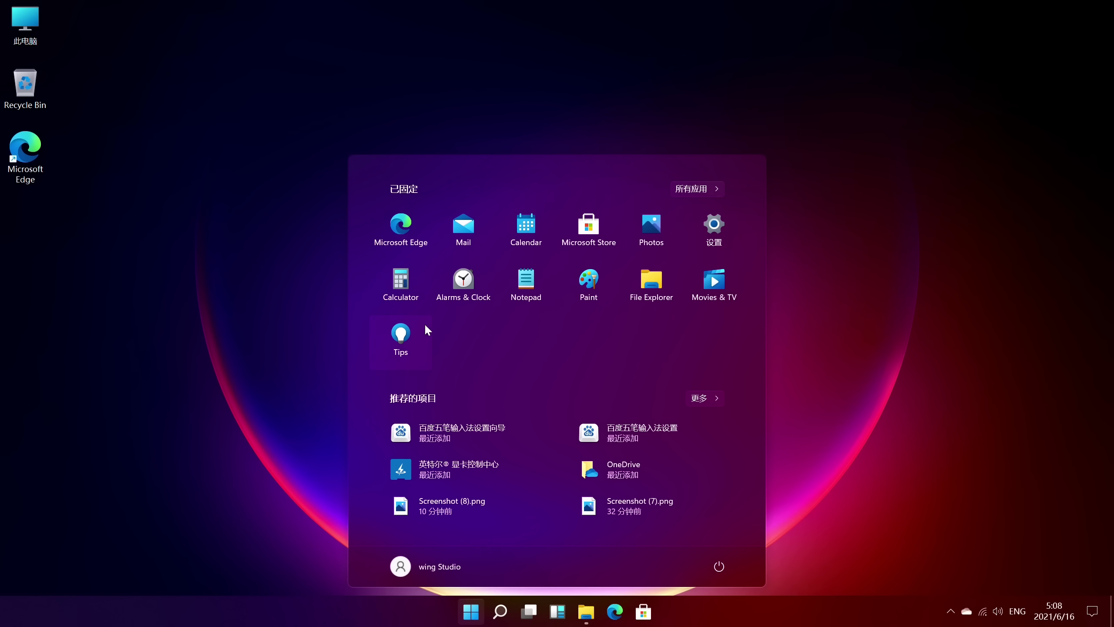
left_click(692, 192)
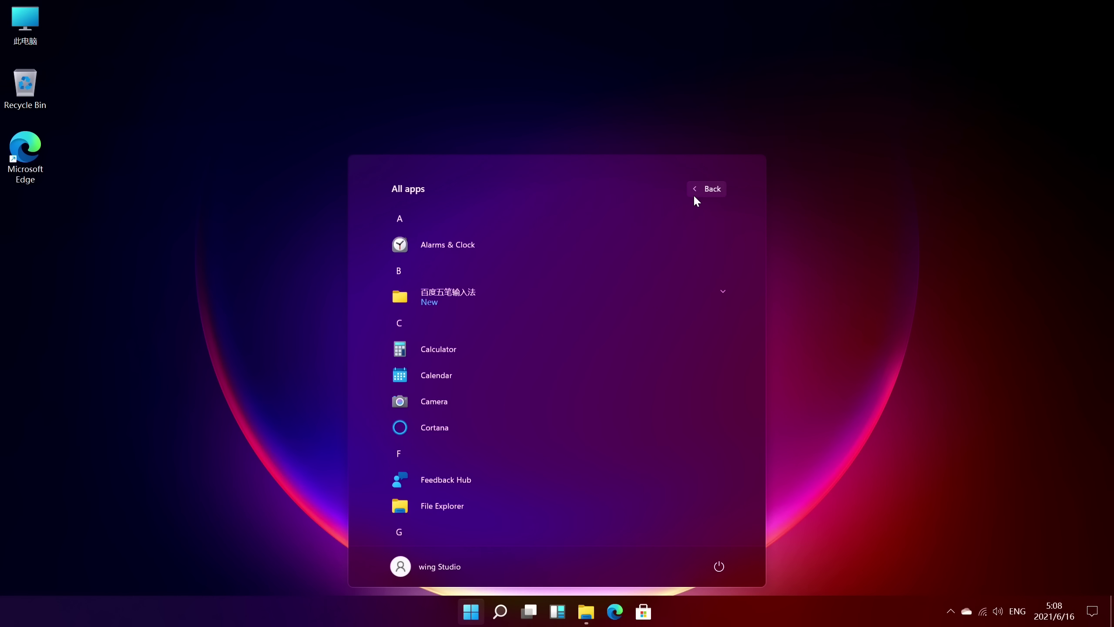
scroll(479, 276, "down", 15)
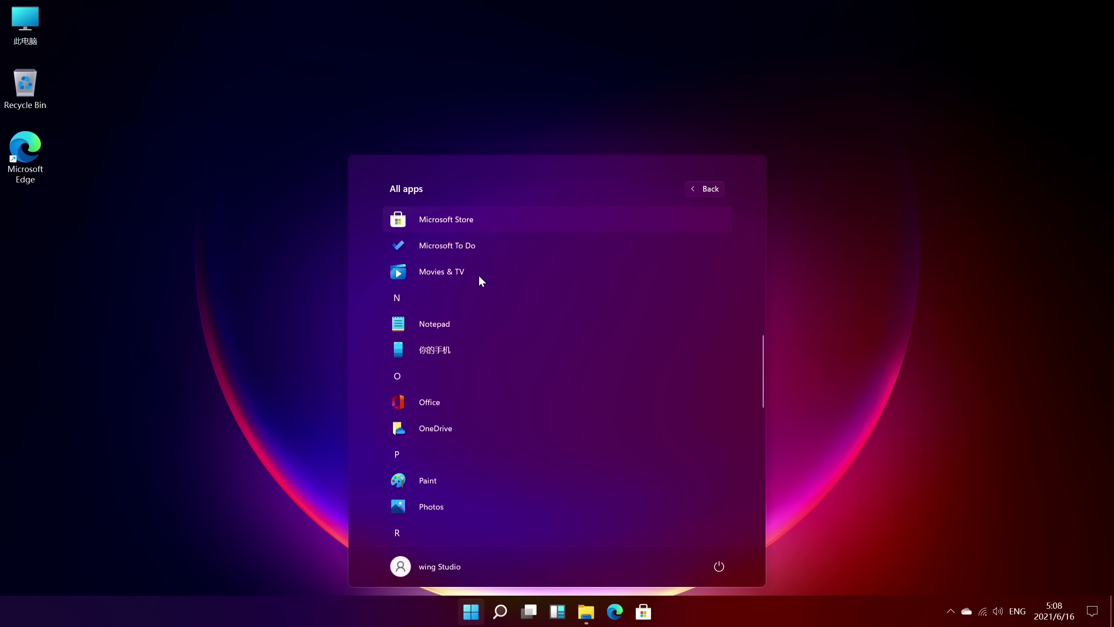
scroll(480, 276, "up", 15)
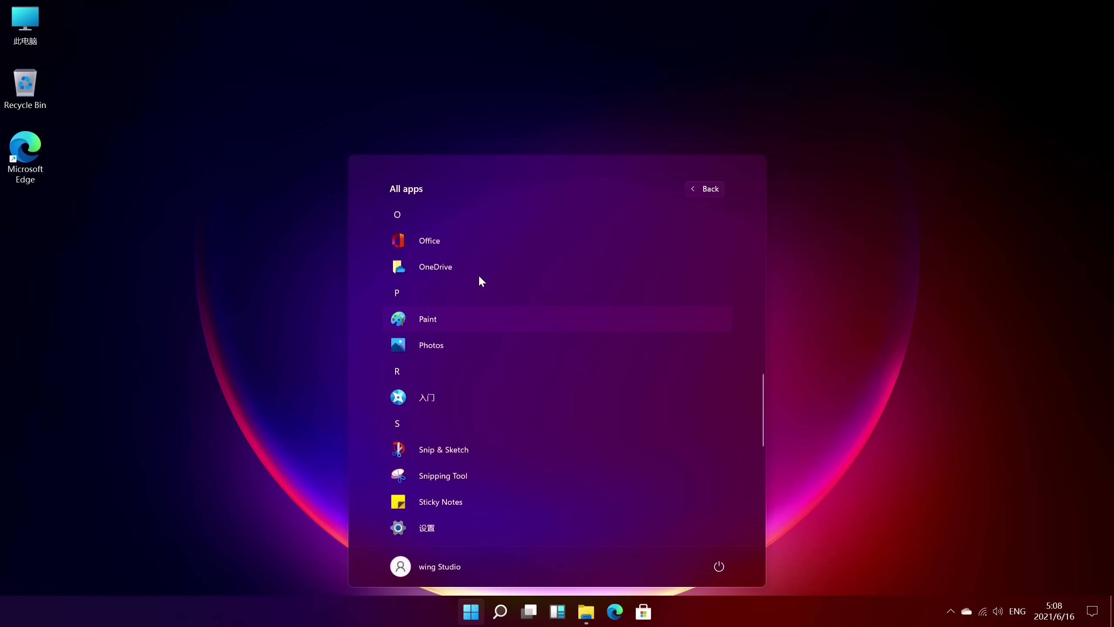
left_click(707, 194)
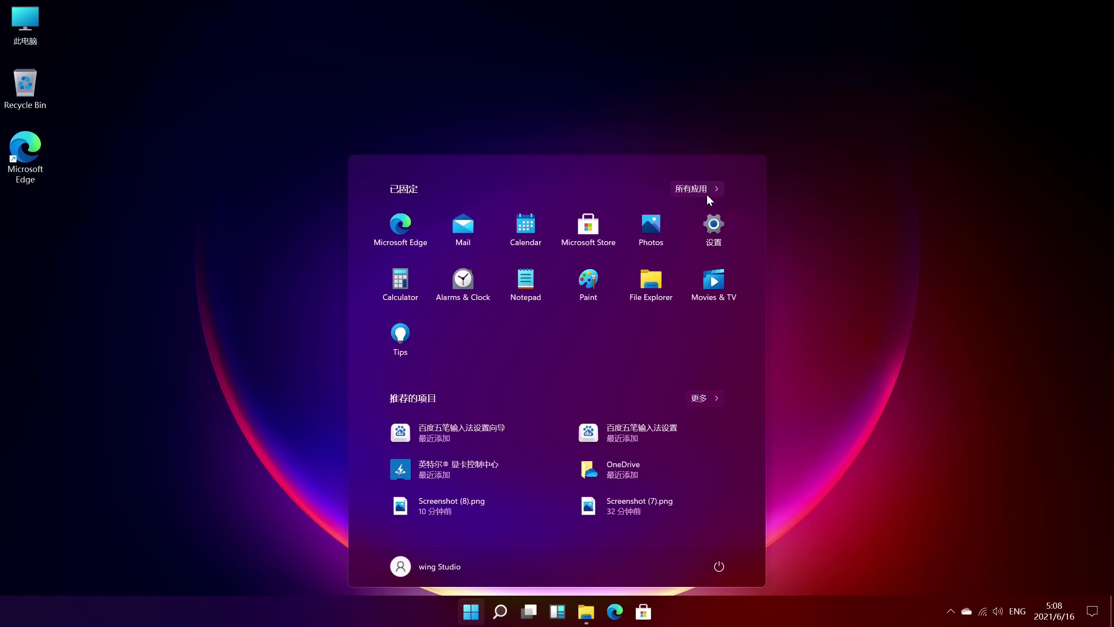
- Show the Start menu's account options and power options, and open and close the search panel
left_click(431, 562)
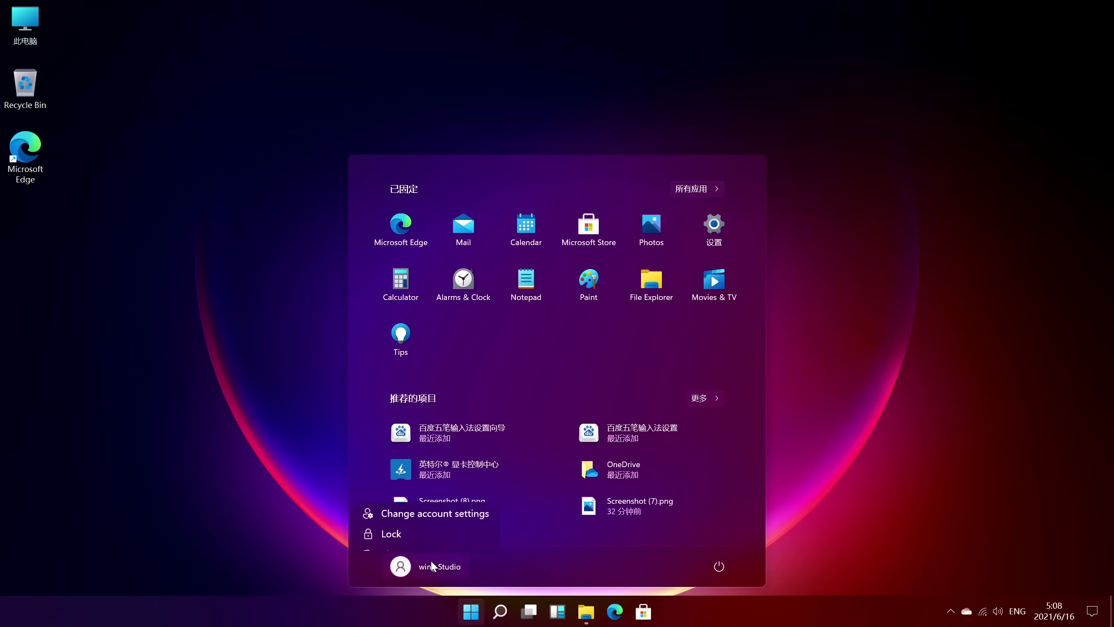
left_click(716, 566)
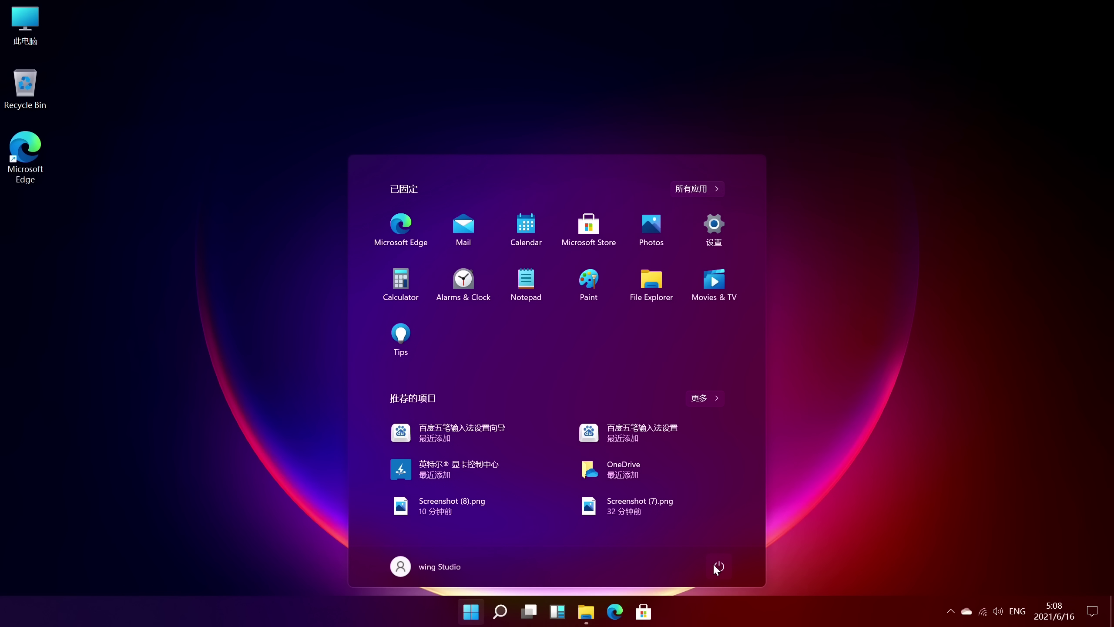
left_click(714, 566)
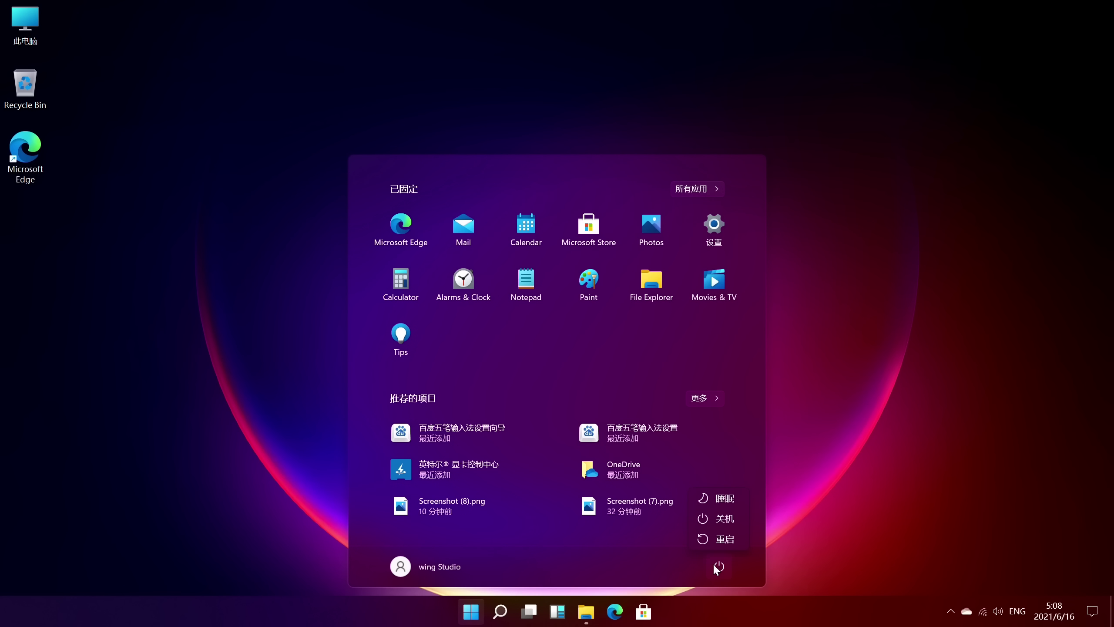
left_click(848, 525)
left_click(504, 609)
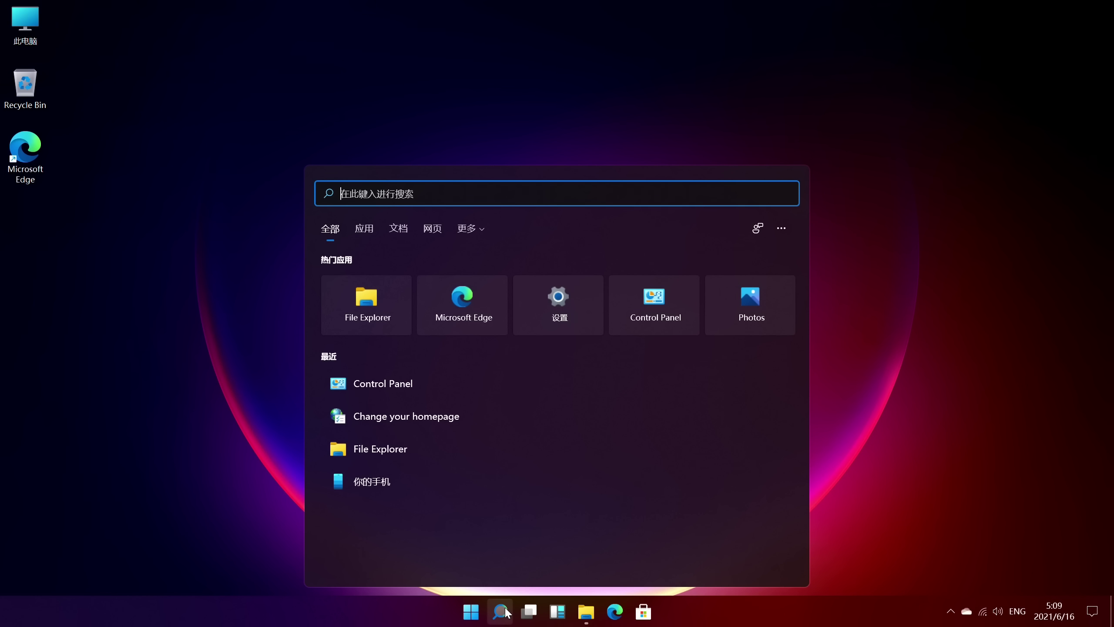
left_click(505, 607)
- Switch to the Microsoft Edge window through Task View and add two new virtual desktops
left_click(531, 610)
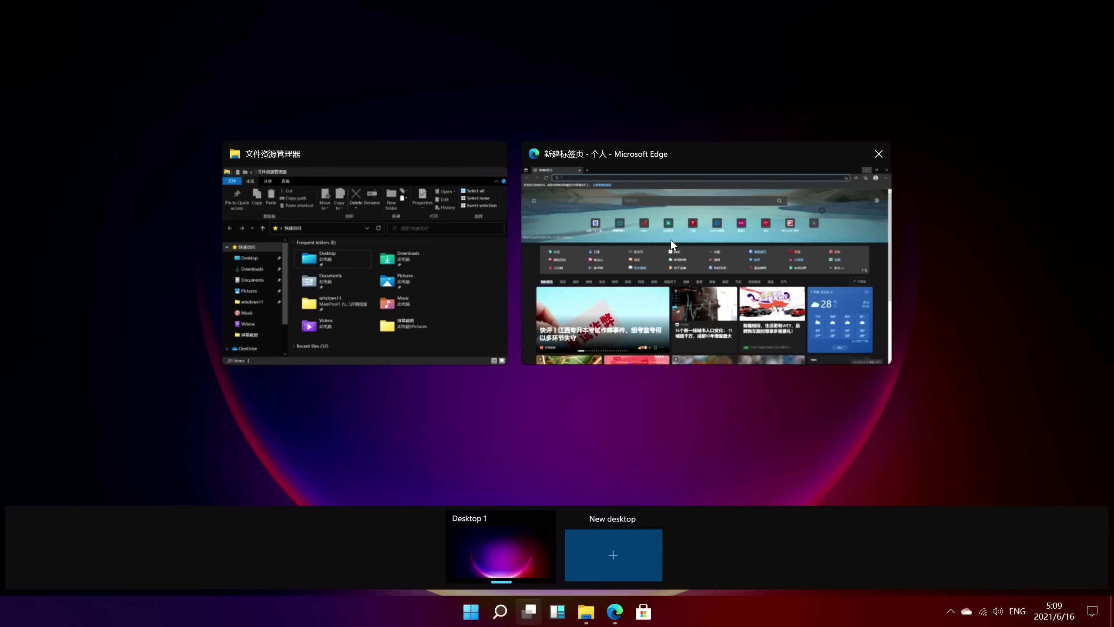
left_click(630, 240)
key("super+Tab")
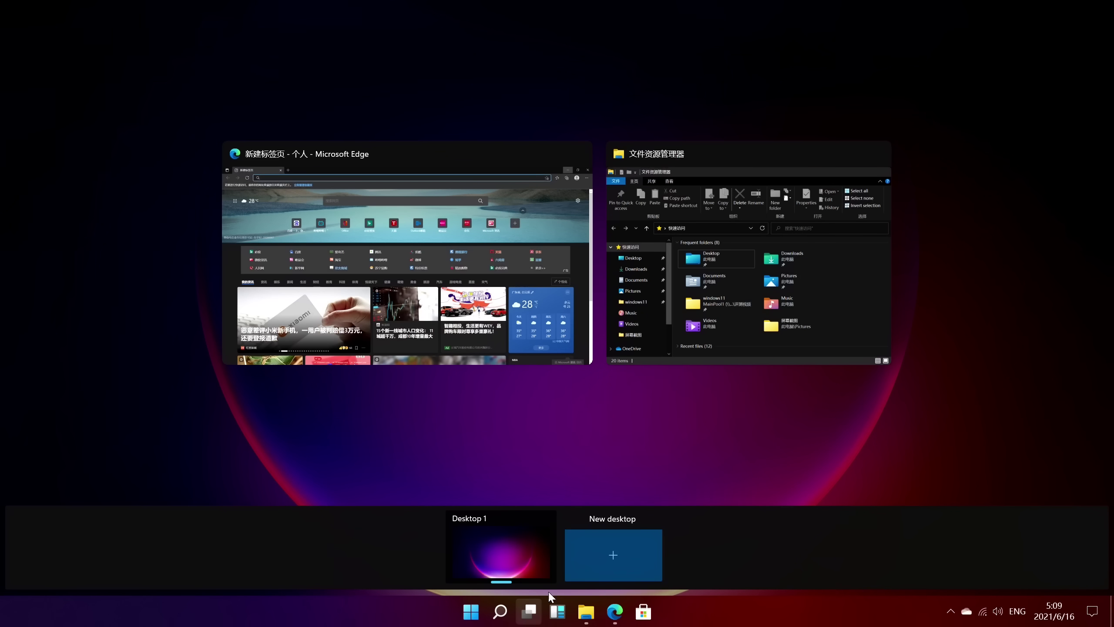
left_click(604, 555)
left_click(648, 556)
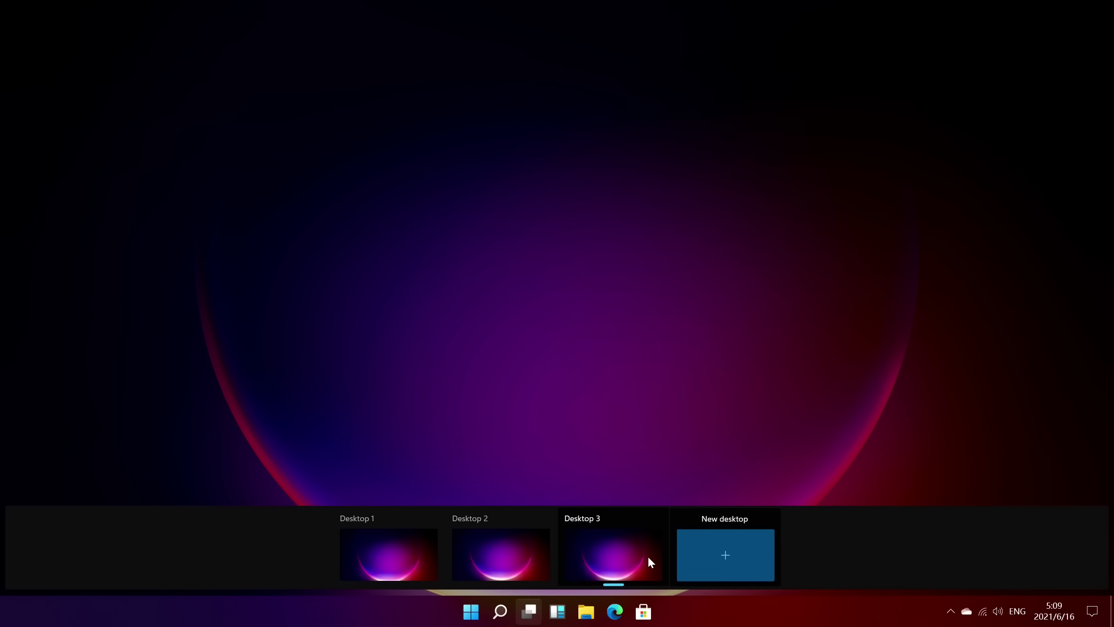
left_click(551, 450)
- Look through the Widgets panel's weather, stocks, NBA and news cards
left_click(560, 609)
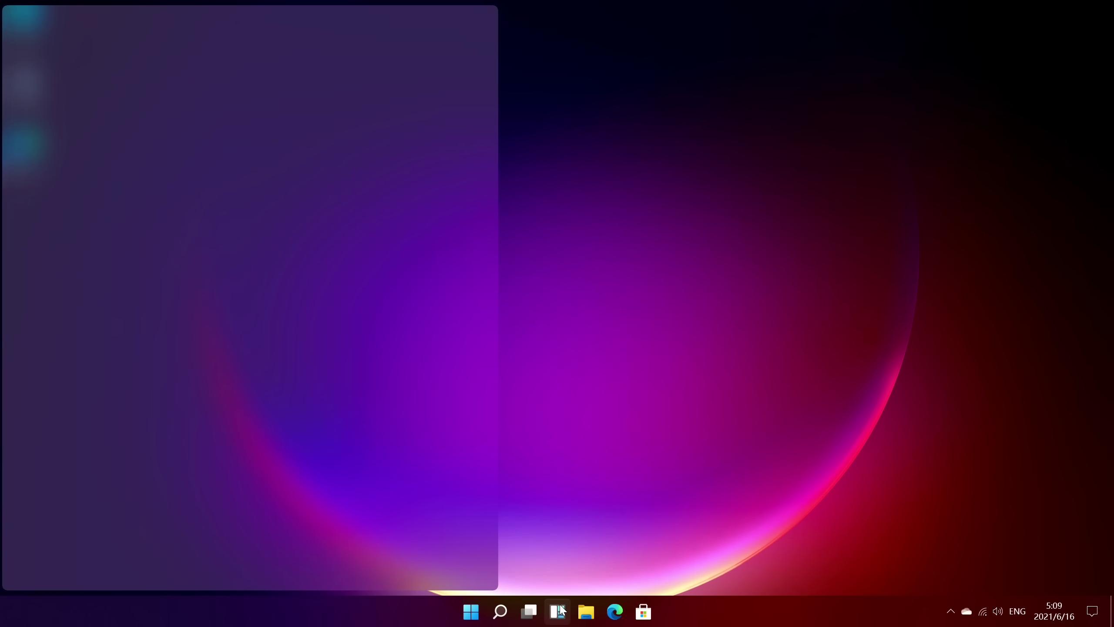
scroll(160, 336, "down", 6)
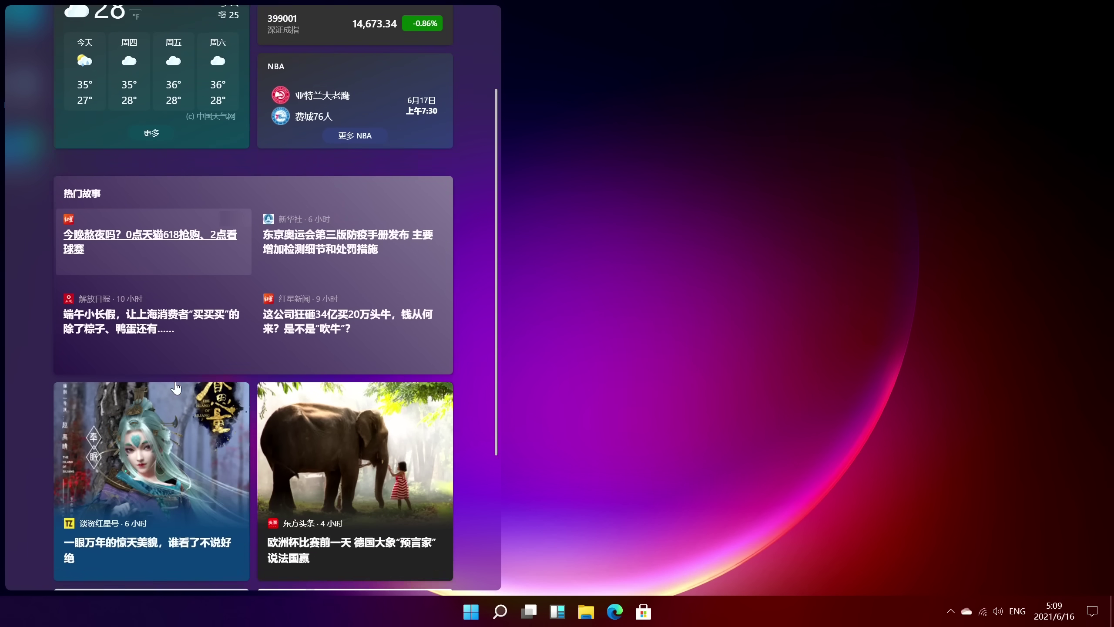
scroll(175, 388, "up", 6)
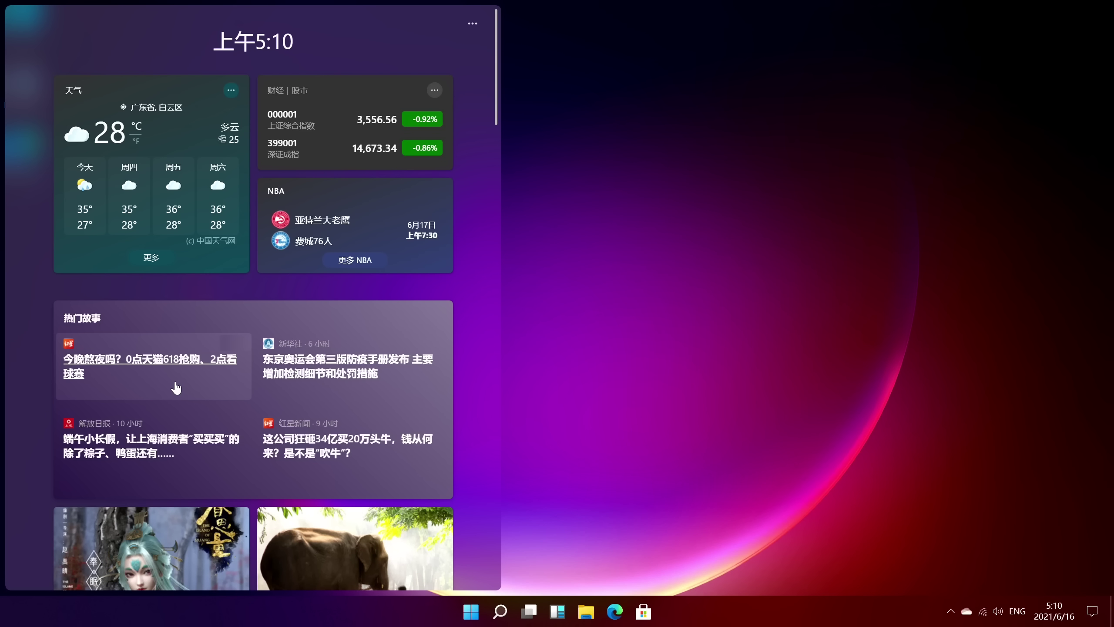
- Open a File Explorer window and bring up the desktop's context menu, showing its View and New submenus
left_click(587, 612)
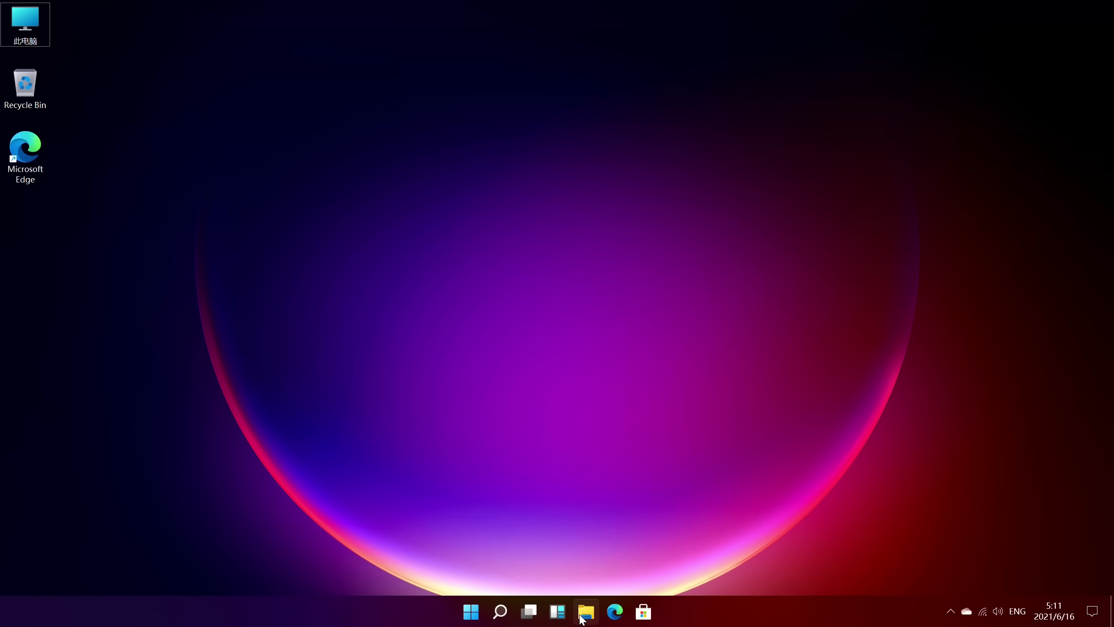
left_click_drag(831, 81, 562, 105)
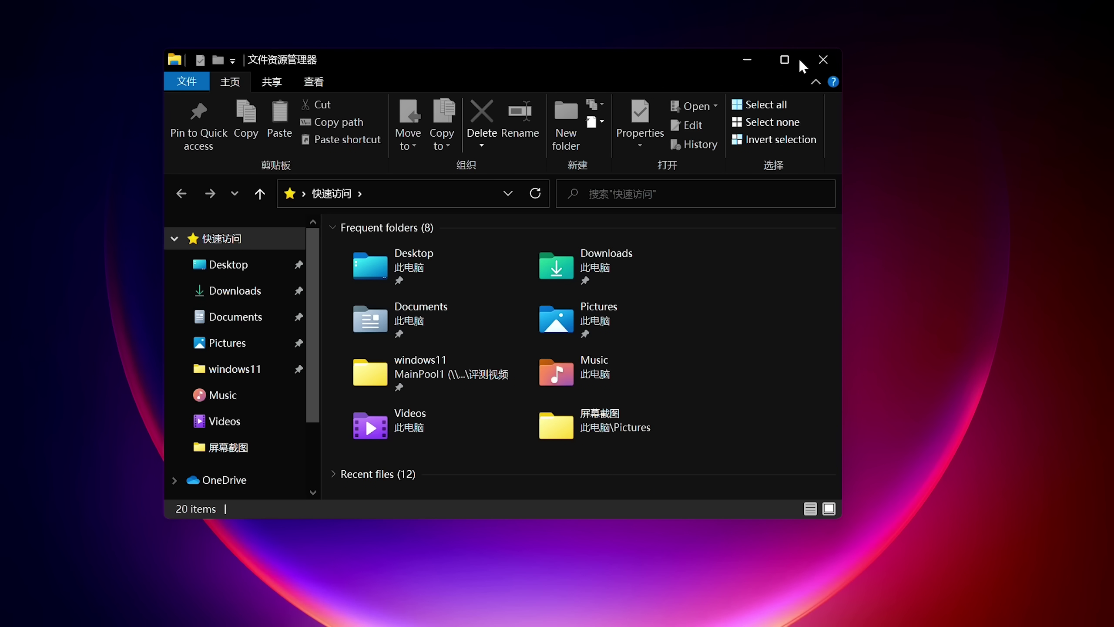
right_click(901, 143)
mouse_move(929, 154)
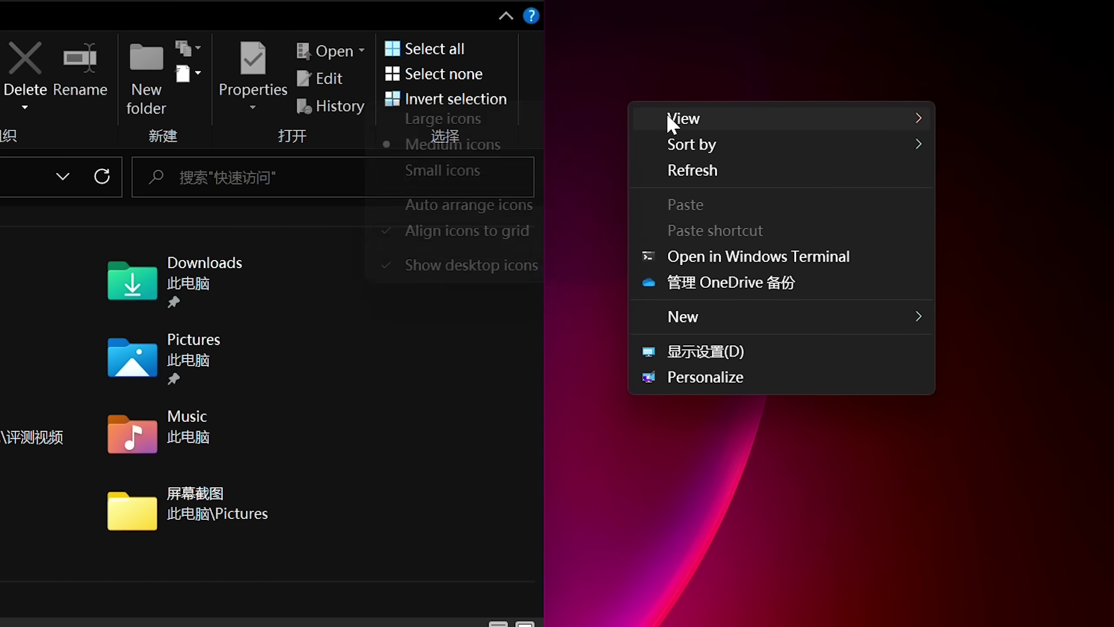
mouse_move(698, 315)
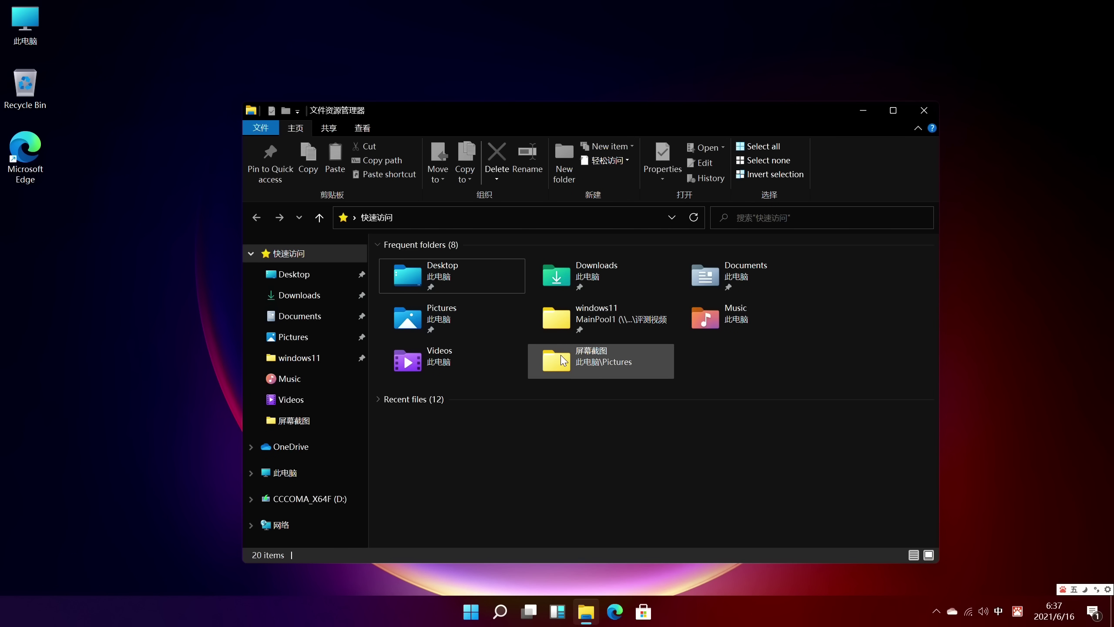
- Draw a selection rectangle over the Recycle Bin icon on the desktop and clear the selection
left_click_drag(130, 139, 1, 57)
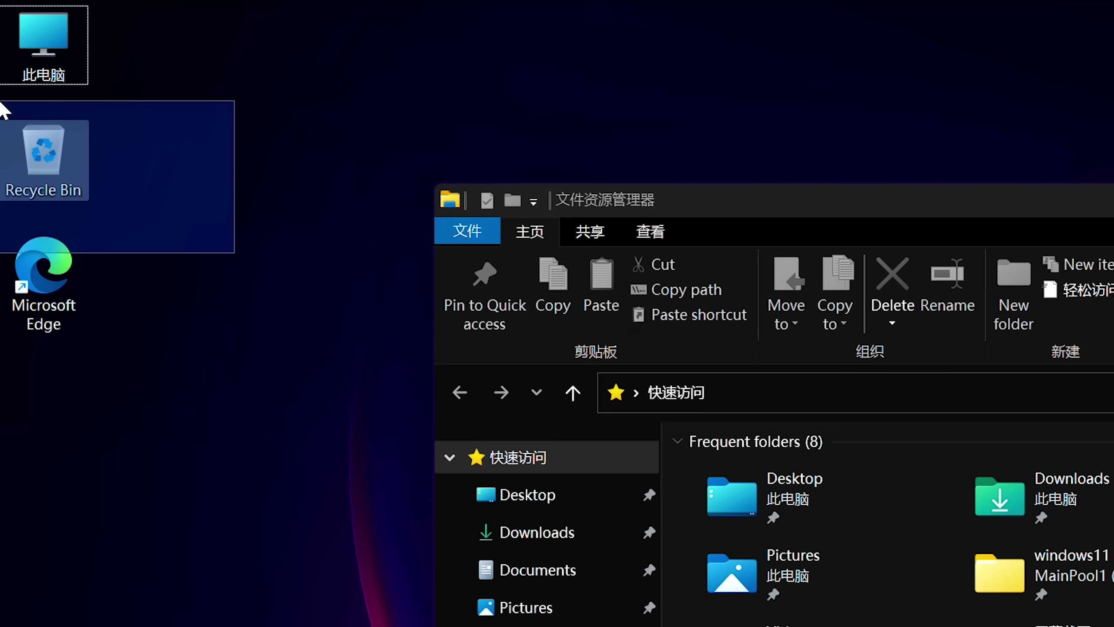
left_click_drag(2, 105, 3, 106)
left_click(215, 191)
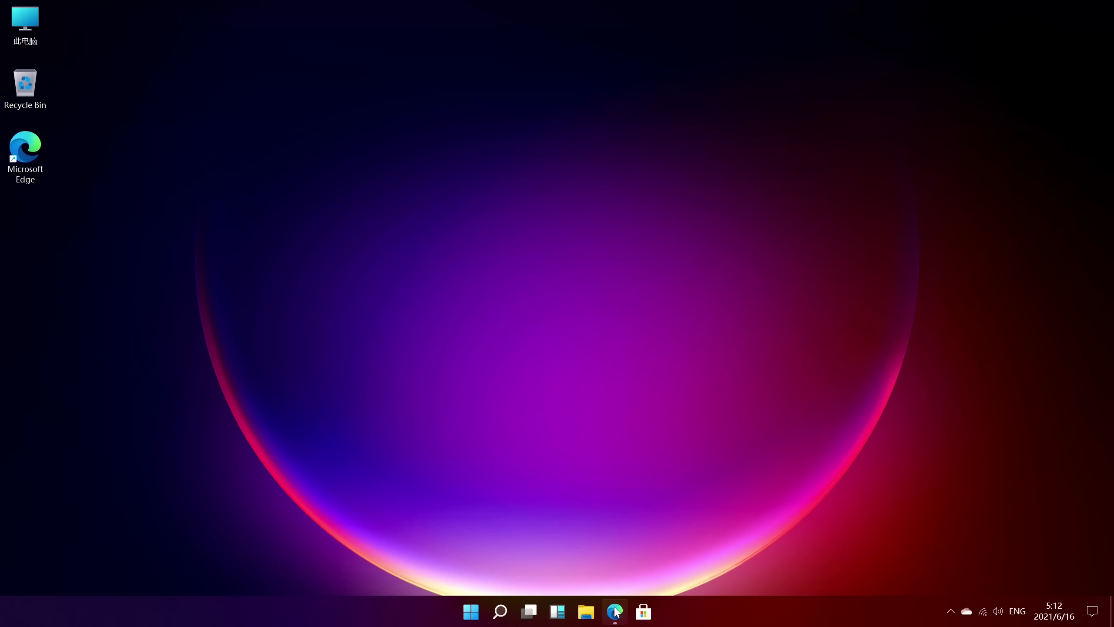
- Switch to Microsoft Edge and highlight the Chromium notice and version number on its About page
left_click(615, 610)
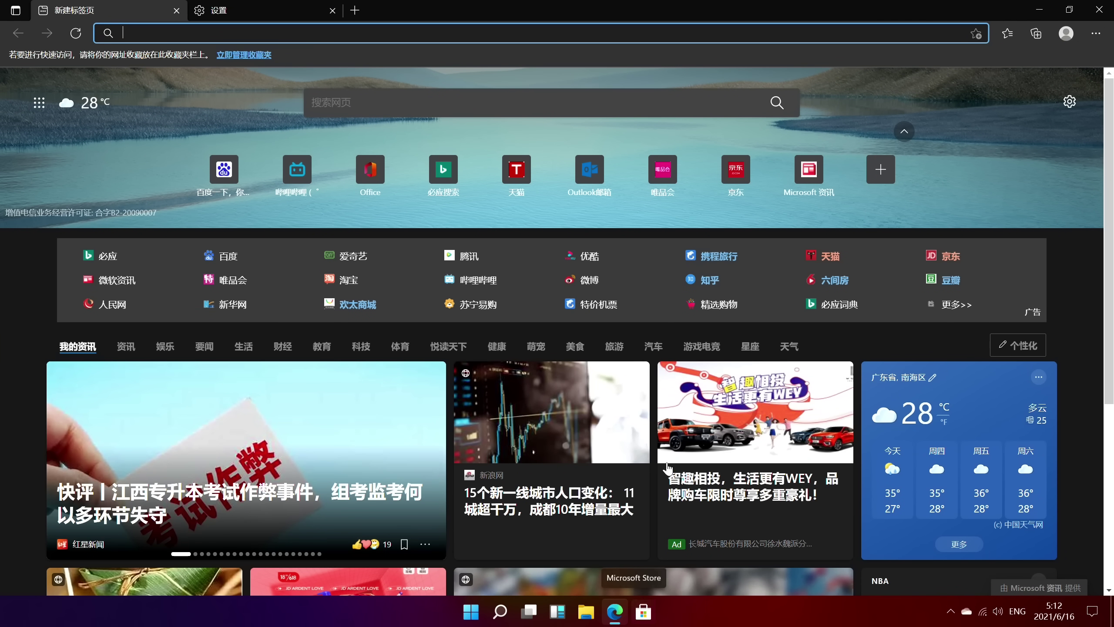
left_click(274, 9)
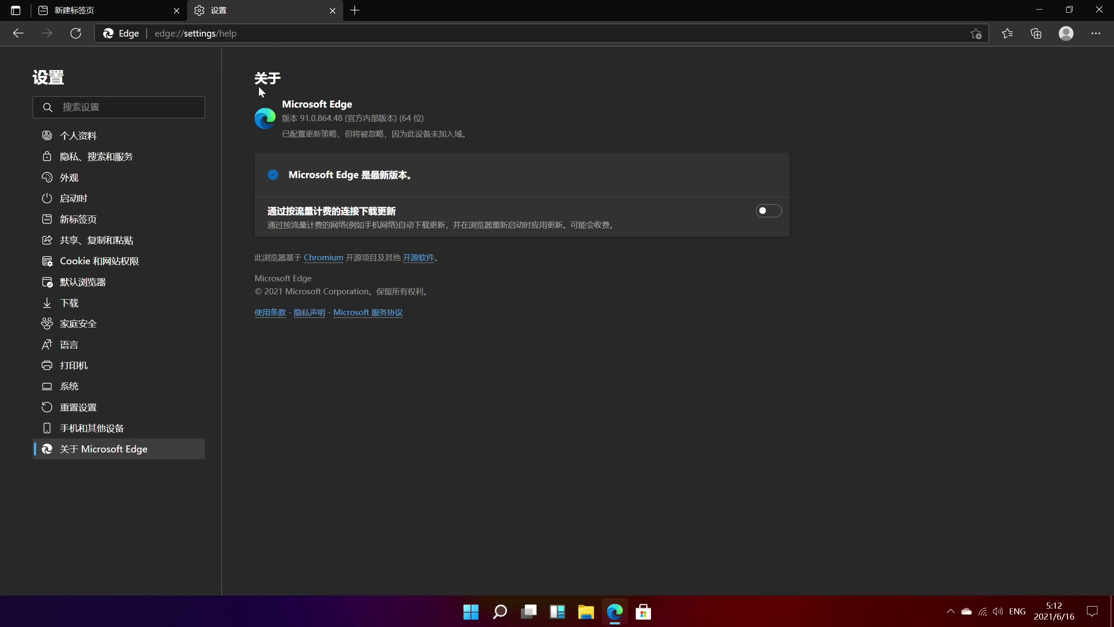
left_click_drag(288, 257, 433, 286)
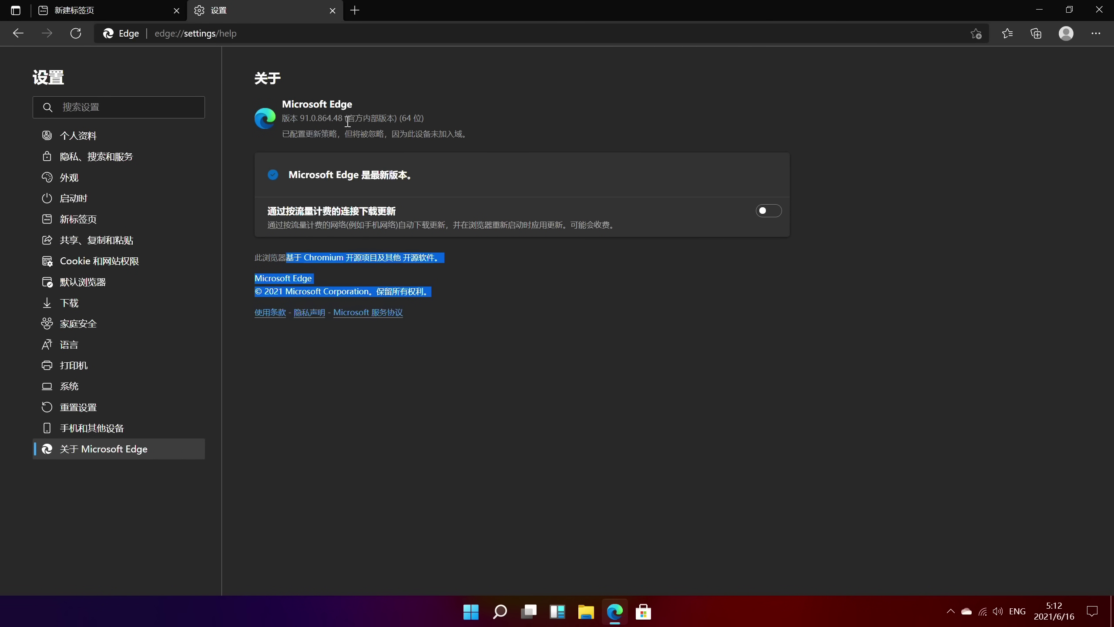
left_click_drag(348, 121, 303, 121)
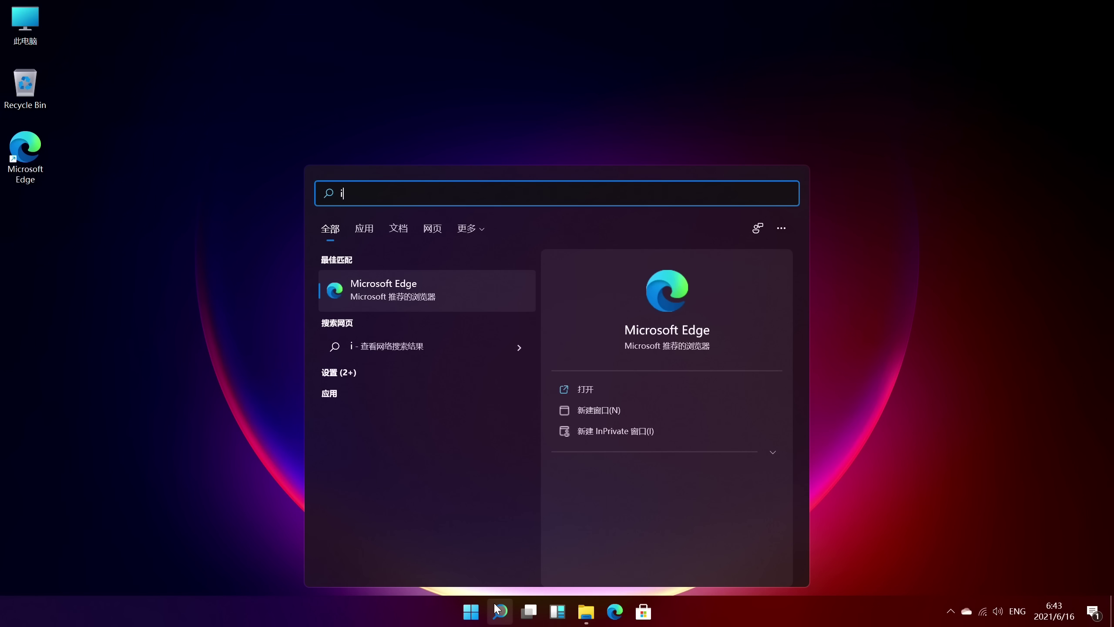
- Search Windows for "internet explorer", and open the Internet Explorer folder inside Program Files in File Explorer
type("nternet explorer")
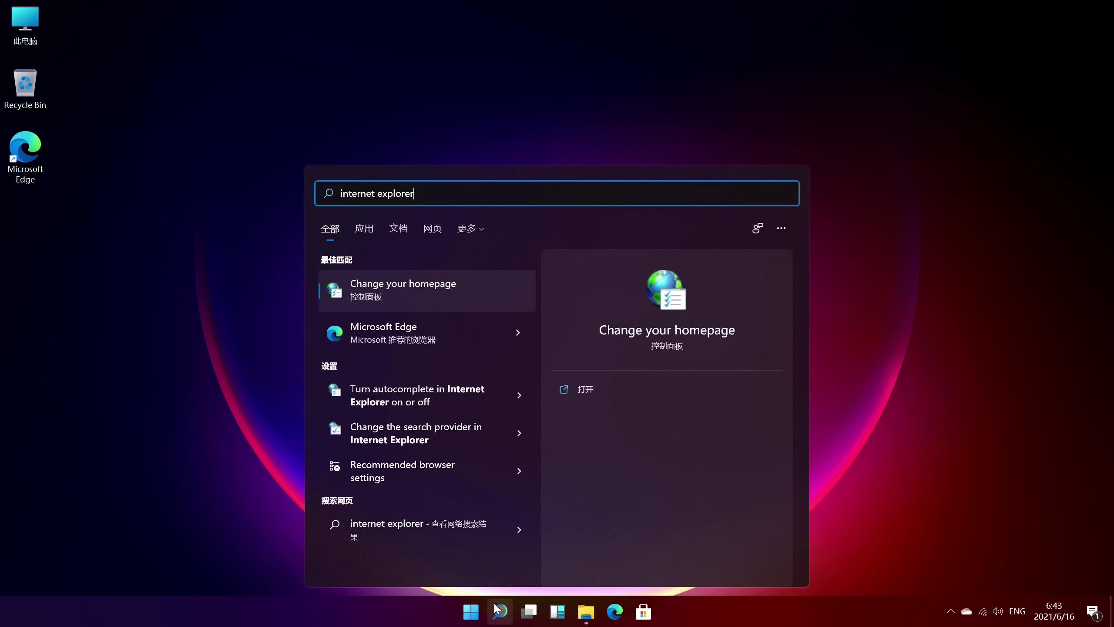
left_click(907, 553)
left_click(588, 612)
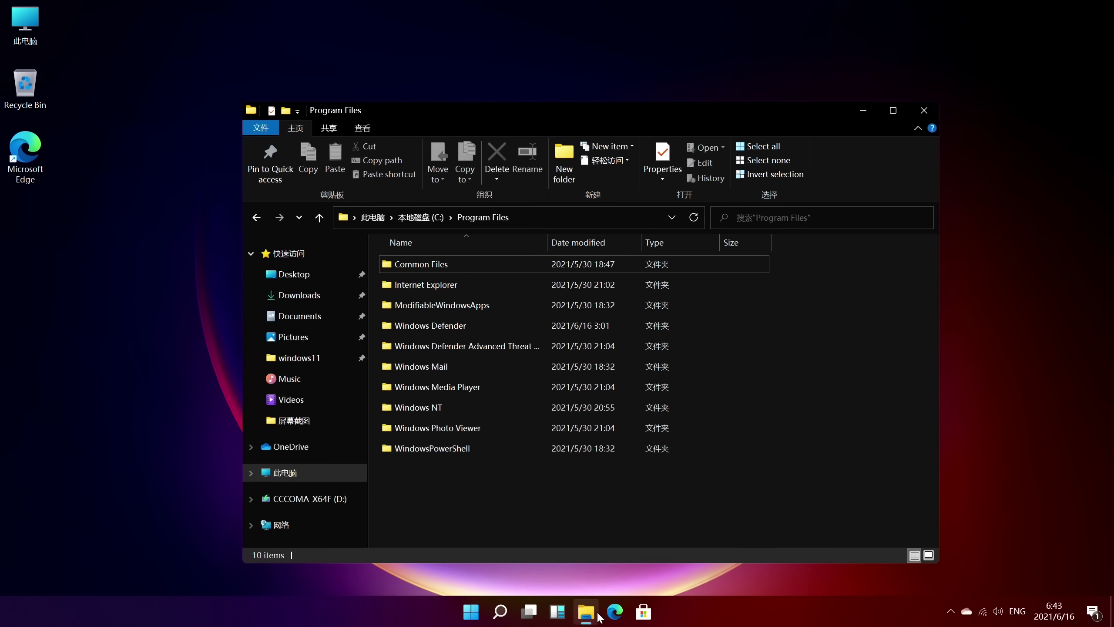
double_click(445, 290)
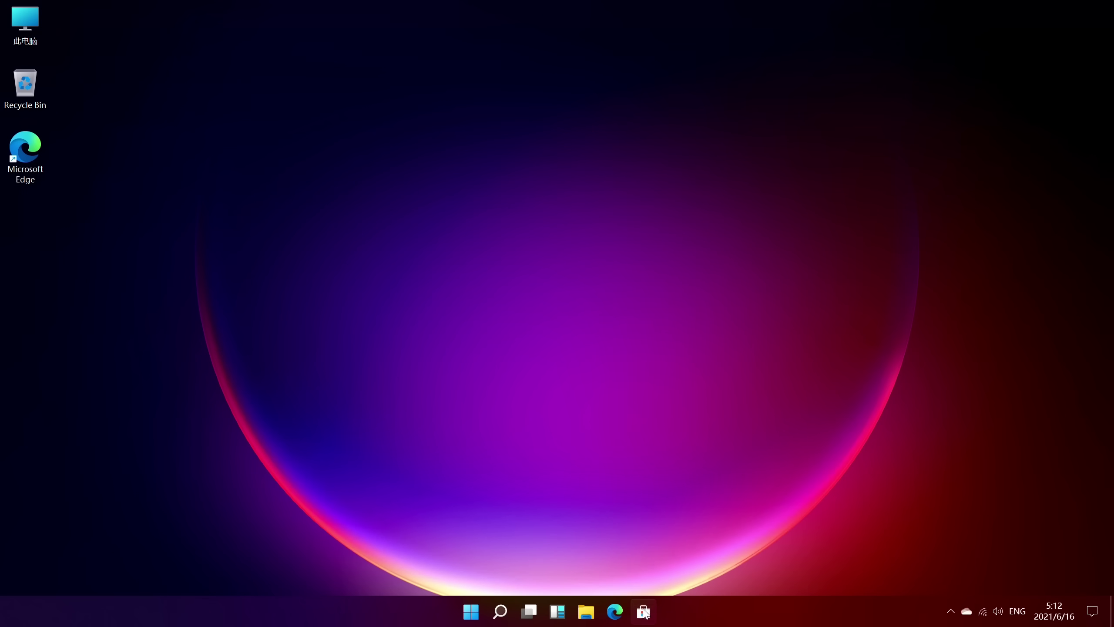
- Open the Microsoft Store and browse the app and game sections on its Home page
left_click(644, 612)
scroll(701, 171, "down", 5)
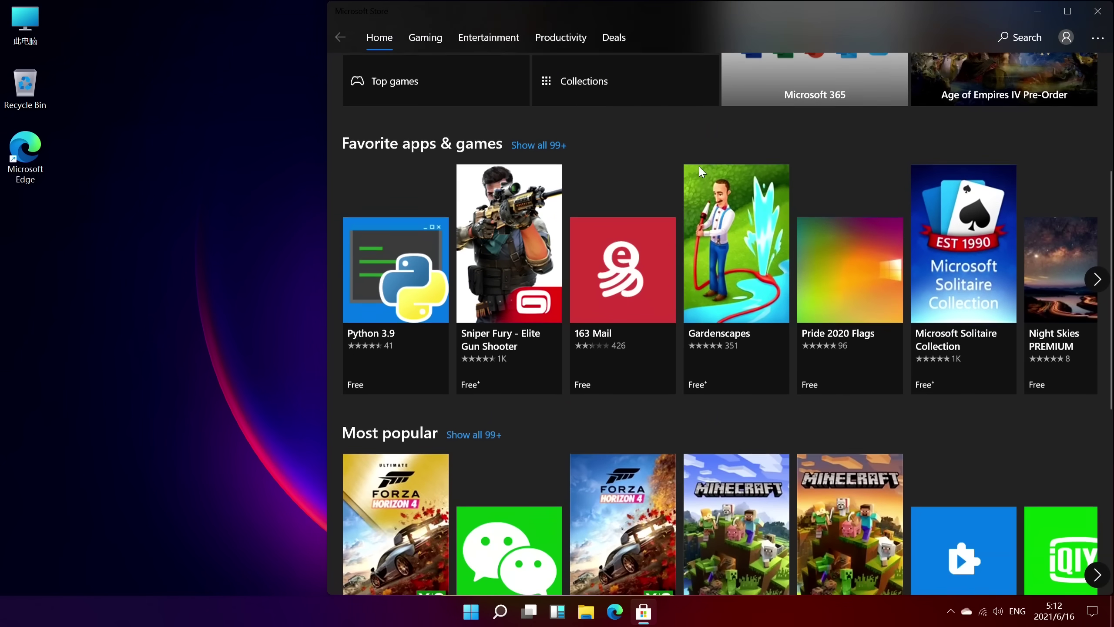
- Browse the Favorite apps & games and Most popular sections and return toward the beginning of the Store's Home page
scroll(700, 171, "down", 10)
scroll(700, 171, "up", 15)
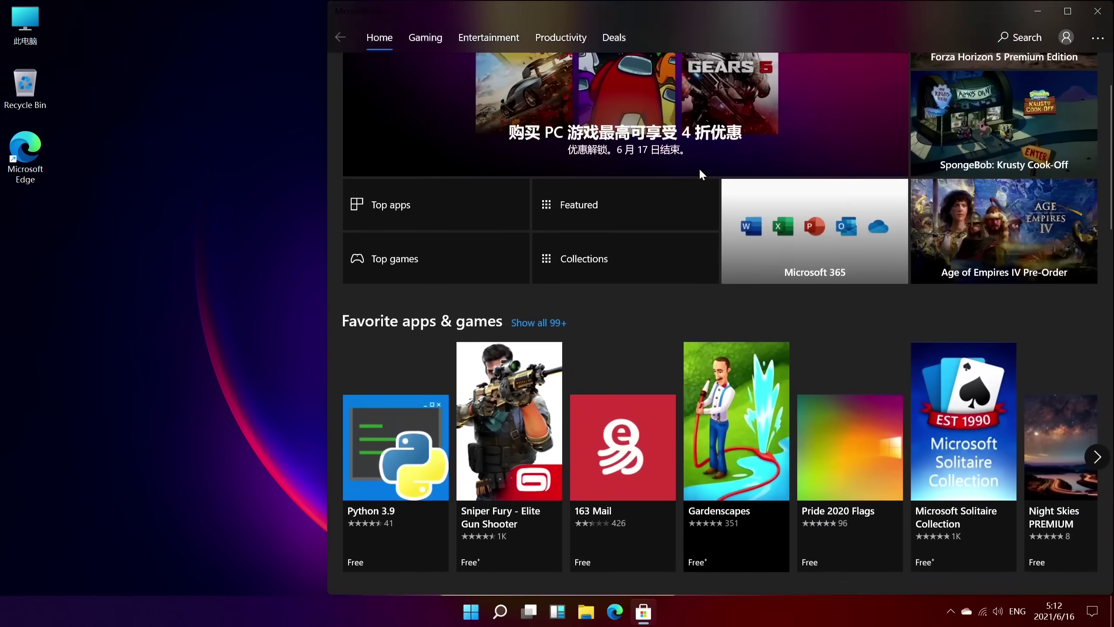
scroll(700, 171, "up", 2)
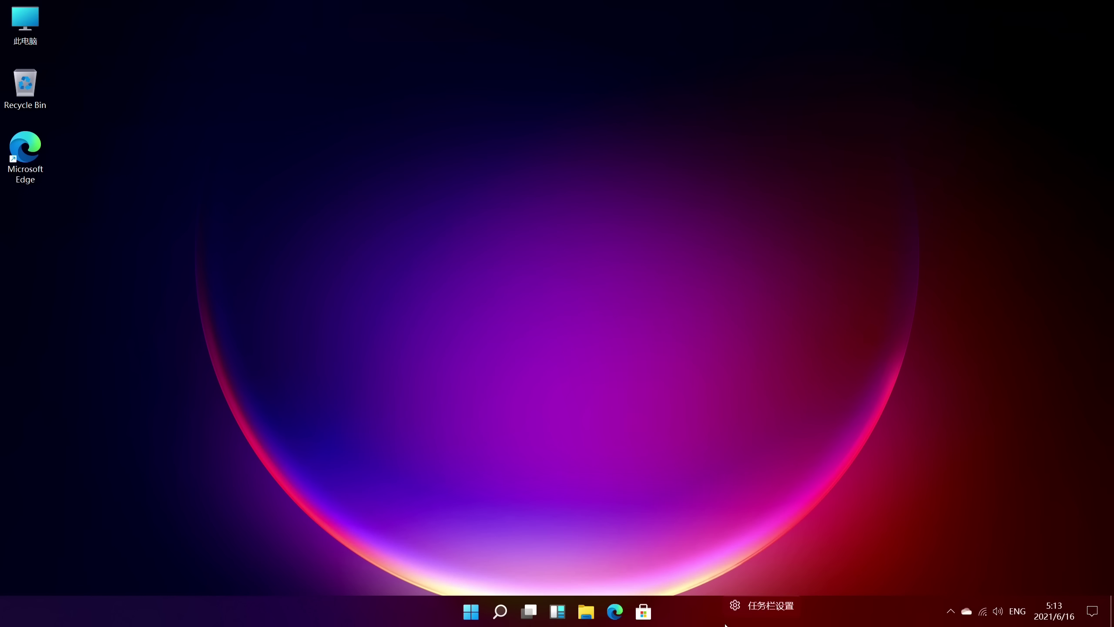
- Open the taskbar settings, set the taskbar alignment to Left and switch it back to Center
left_click(735, 608)
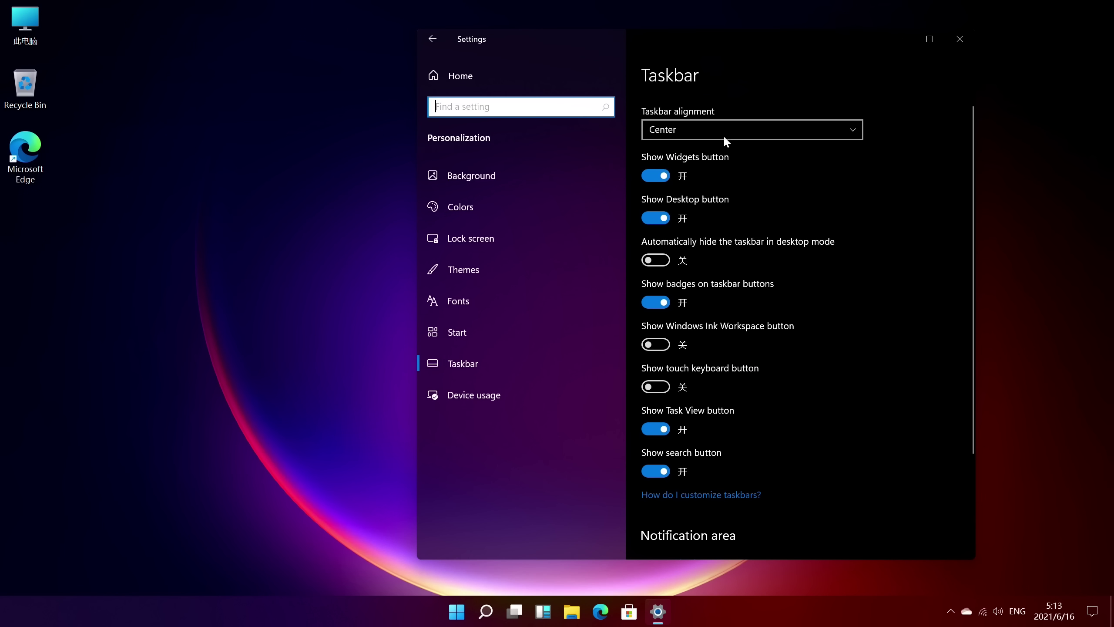
left_click(724, 134)
left_click(701, 115)
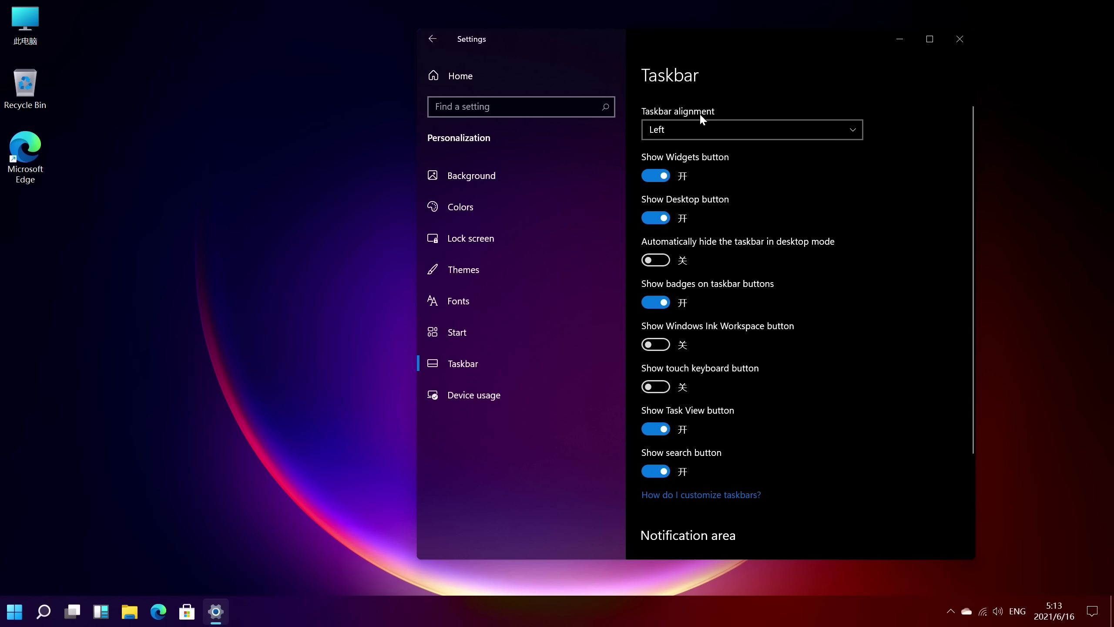
left_click(698, 119)
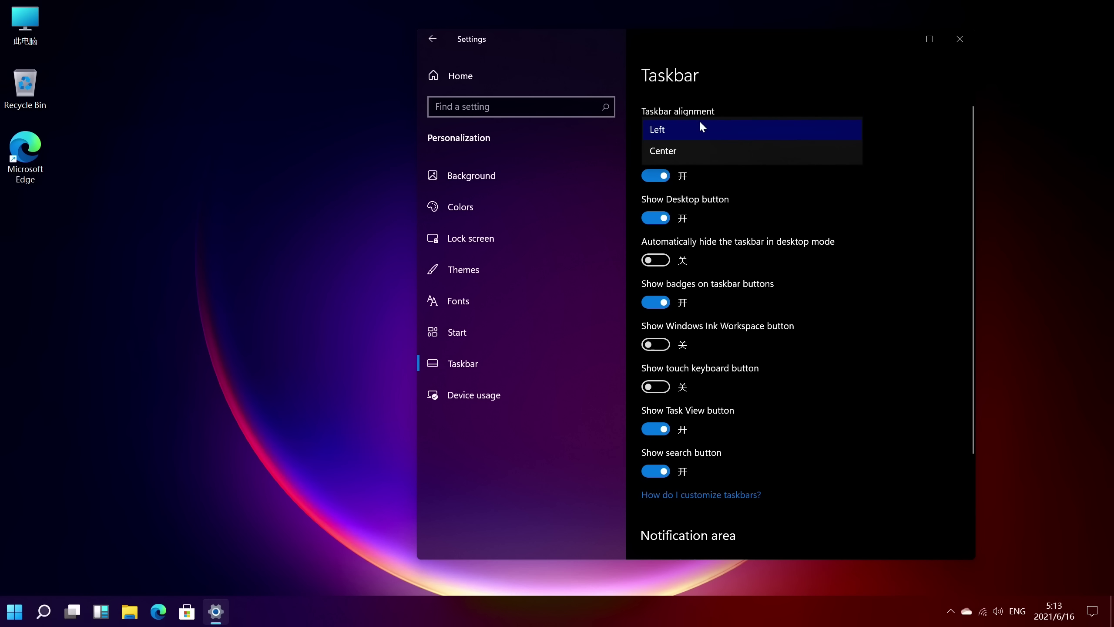
left_click(696, 147)
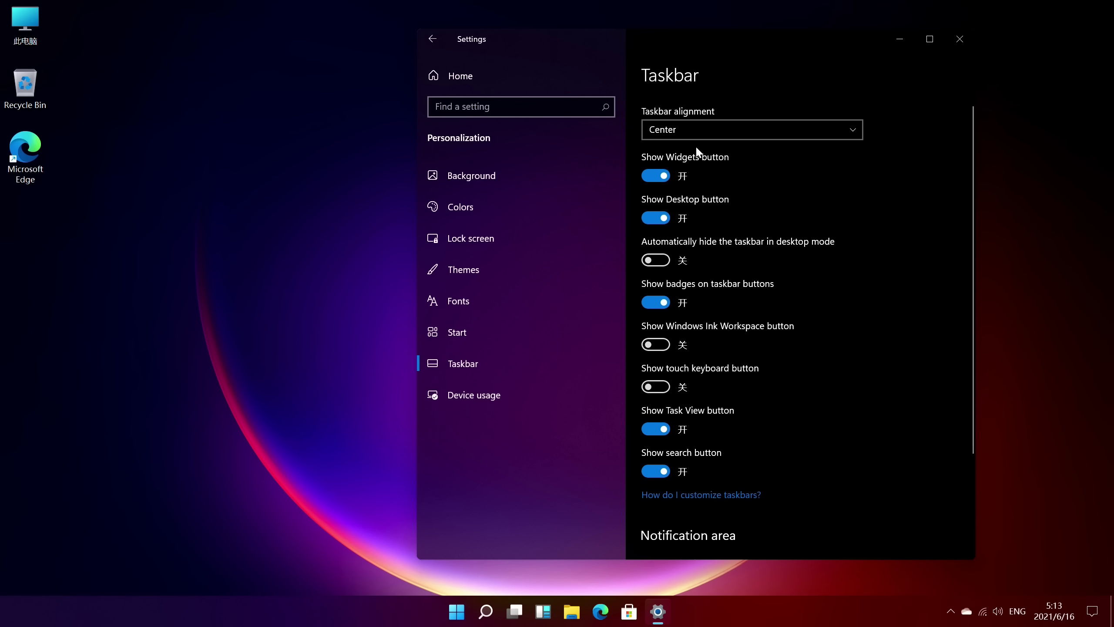
- Review the remaining taskbar and notification area options, and close the Settings window
scroll(741, 281, "down", 4)
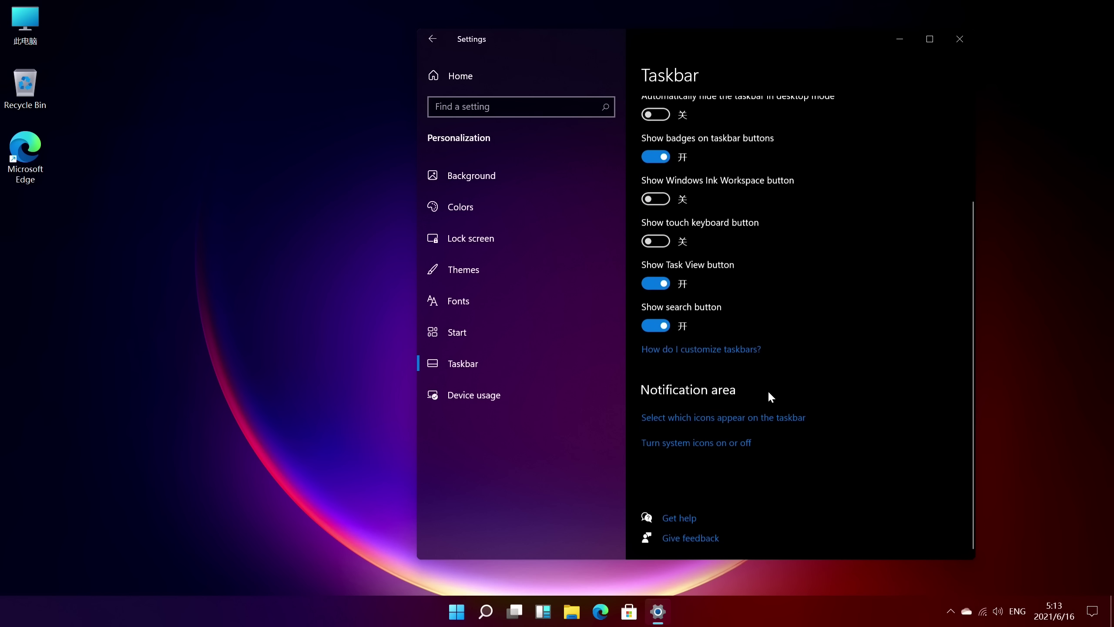
left_click(737, 609)
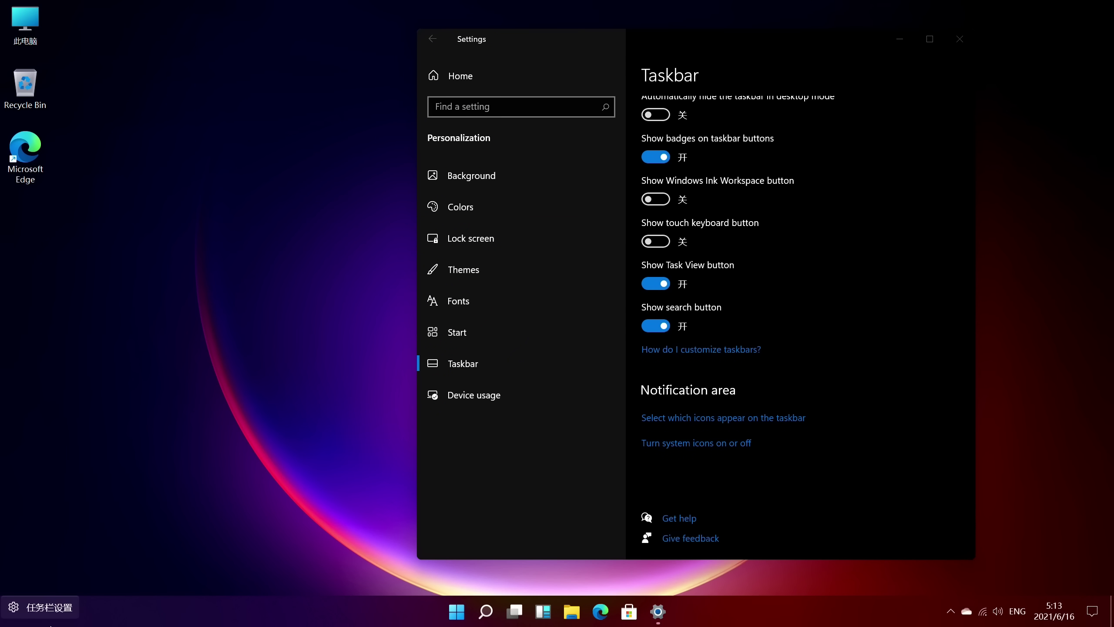
key("alt+F4")
- Open Task Manager, look through its Performance, Startup, Users, Details and Processes pages, and close it
right_click(477, 602)
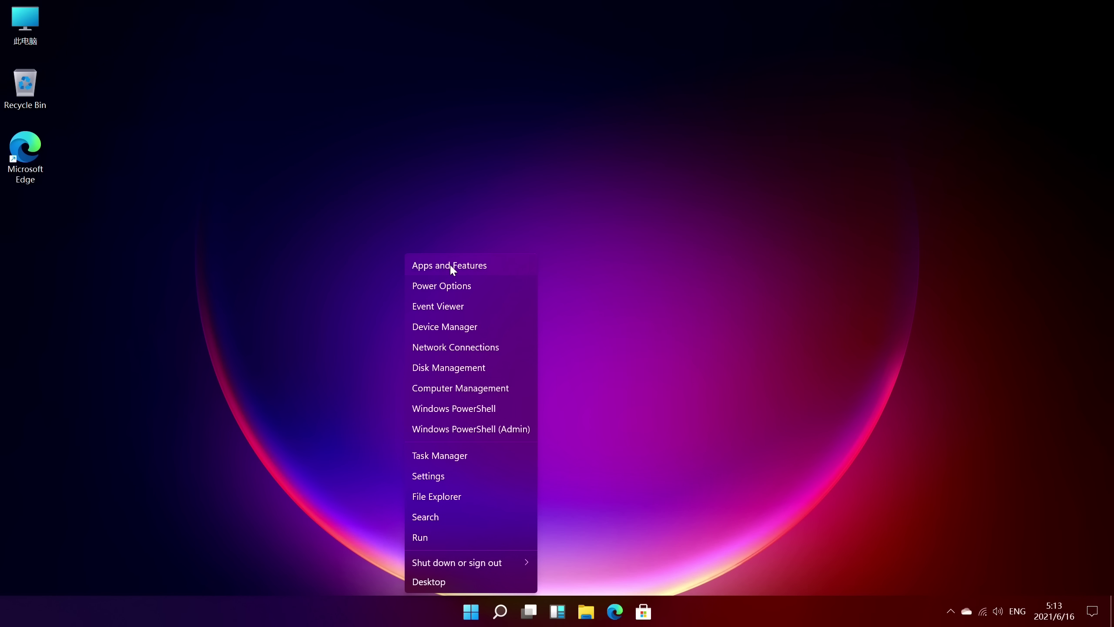
left_click(440, 455)
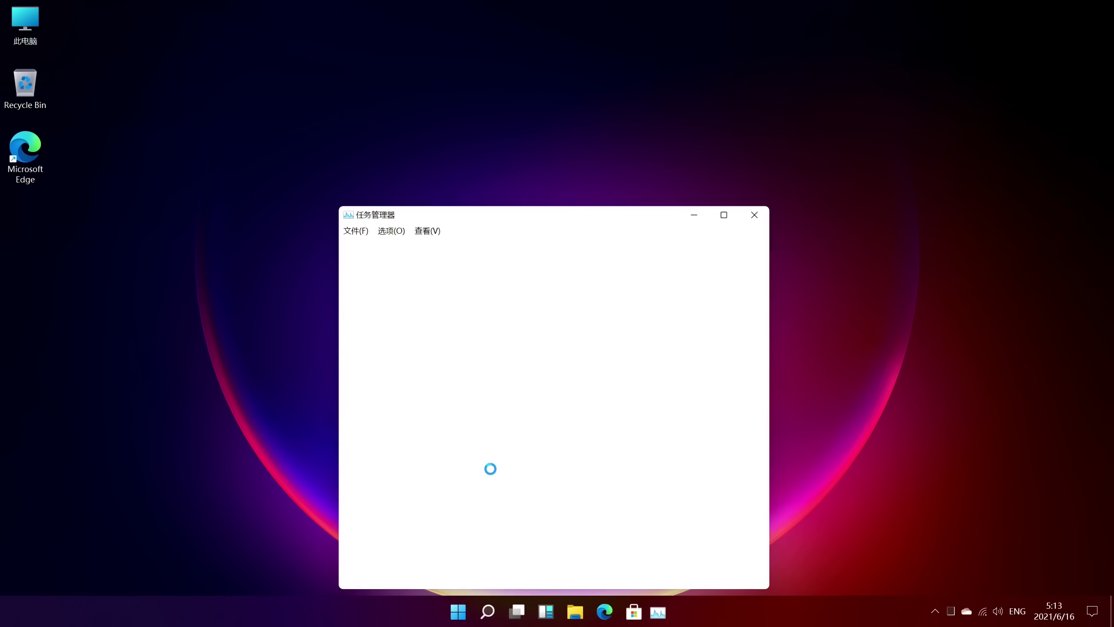
left_click(371, 246)
left_click(442, 245)
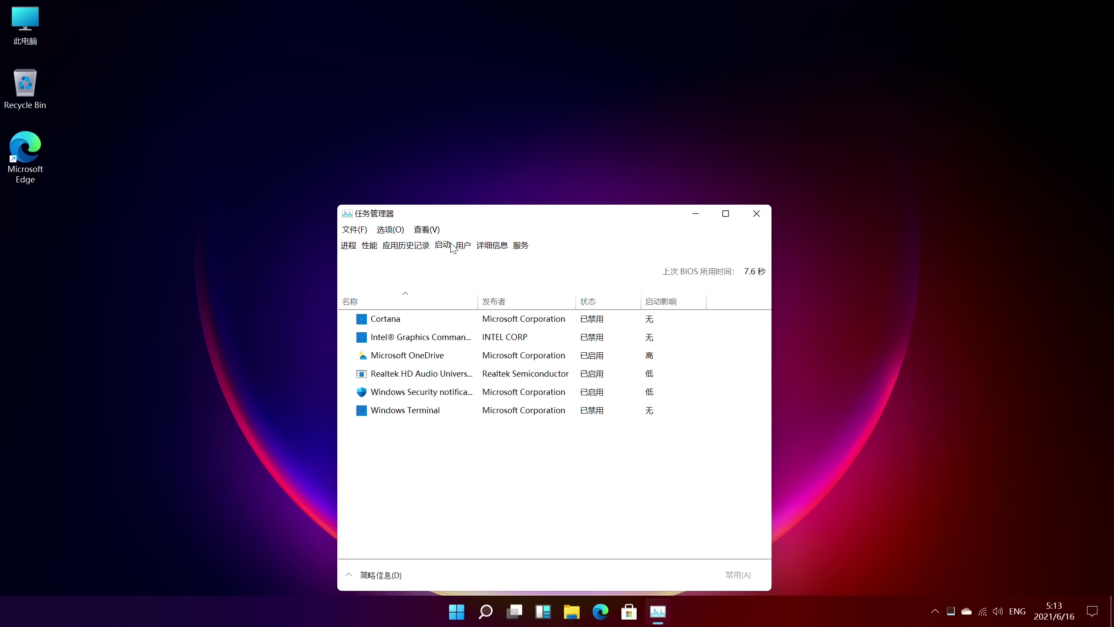
left_click(463, 245)
left_click(492, 245)
left_click(348, 245)
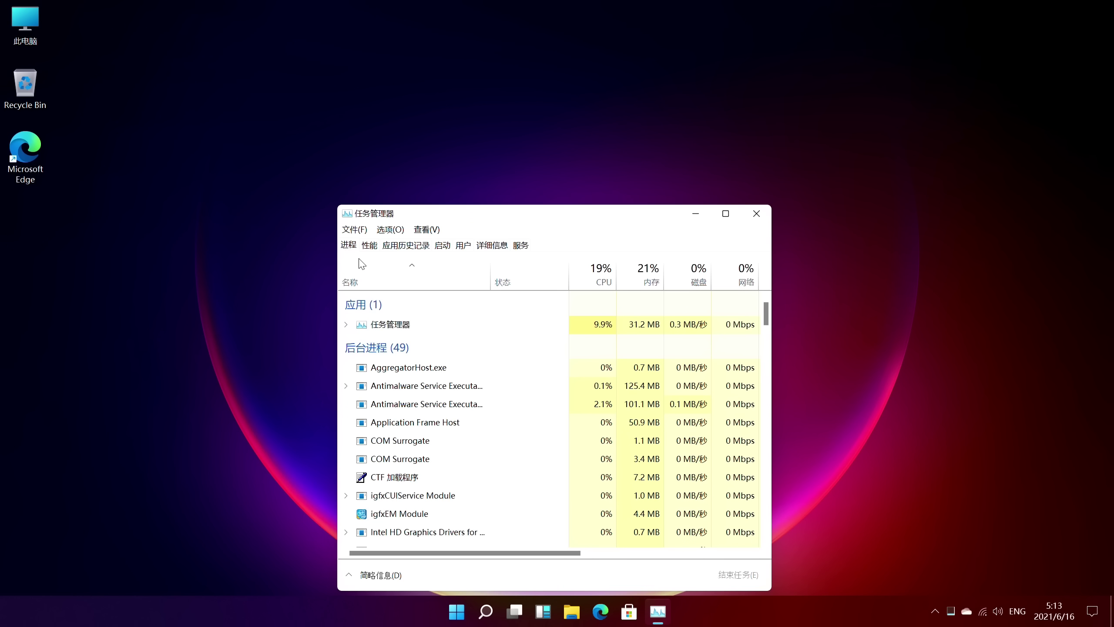
left_click(756, 214)
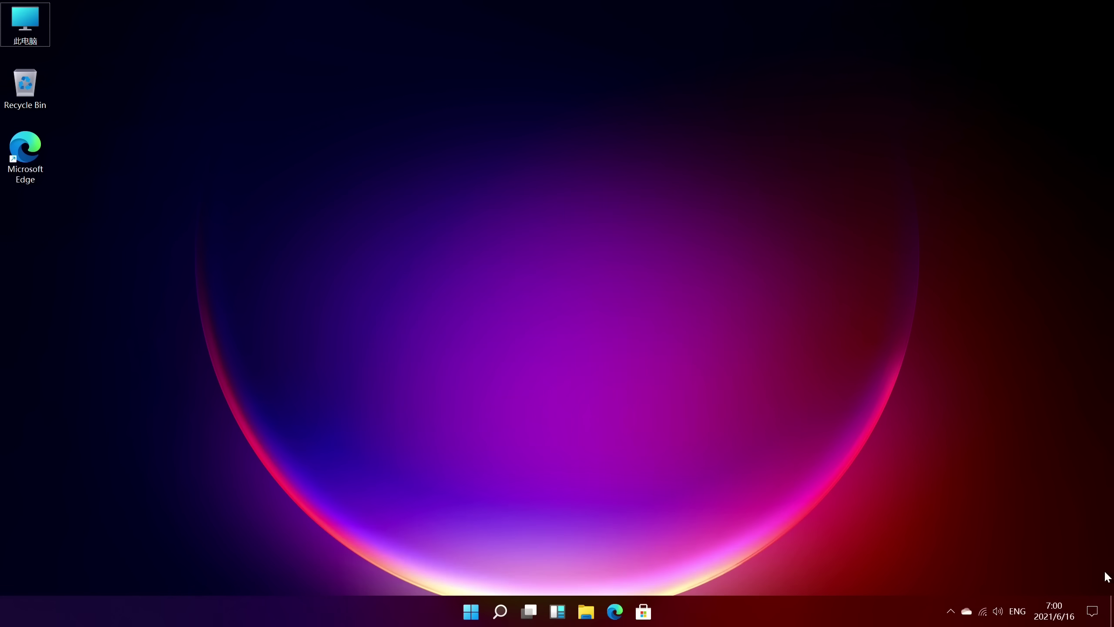
- Open all settings from the notification center and view the Update & Security category
left_click(1092, 611)
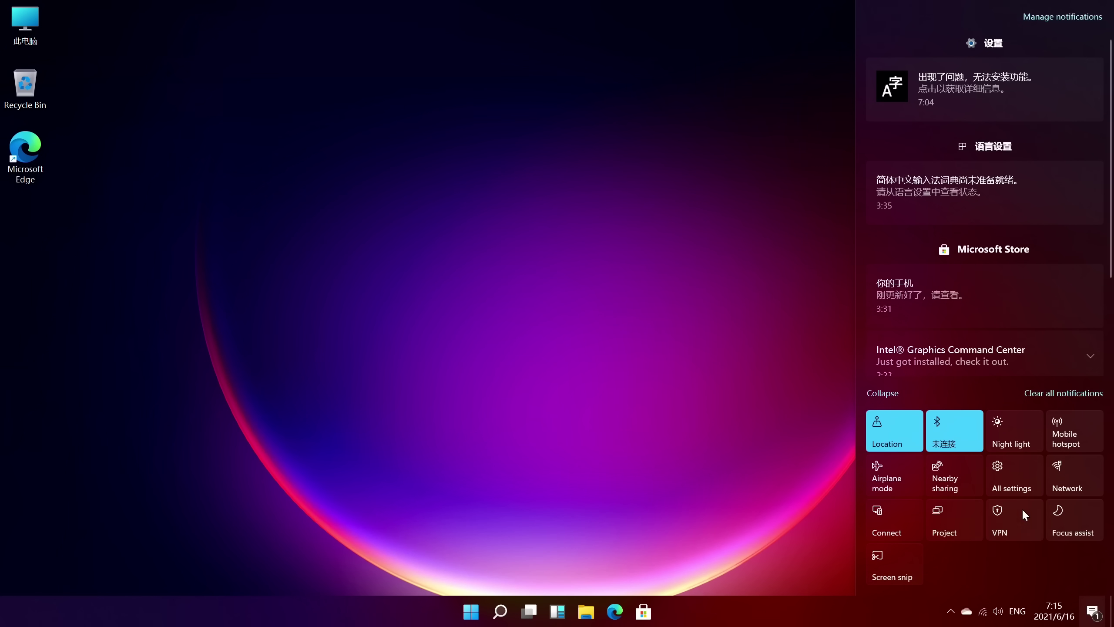
left_click(1013, 487)
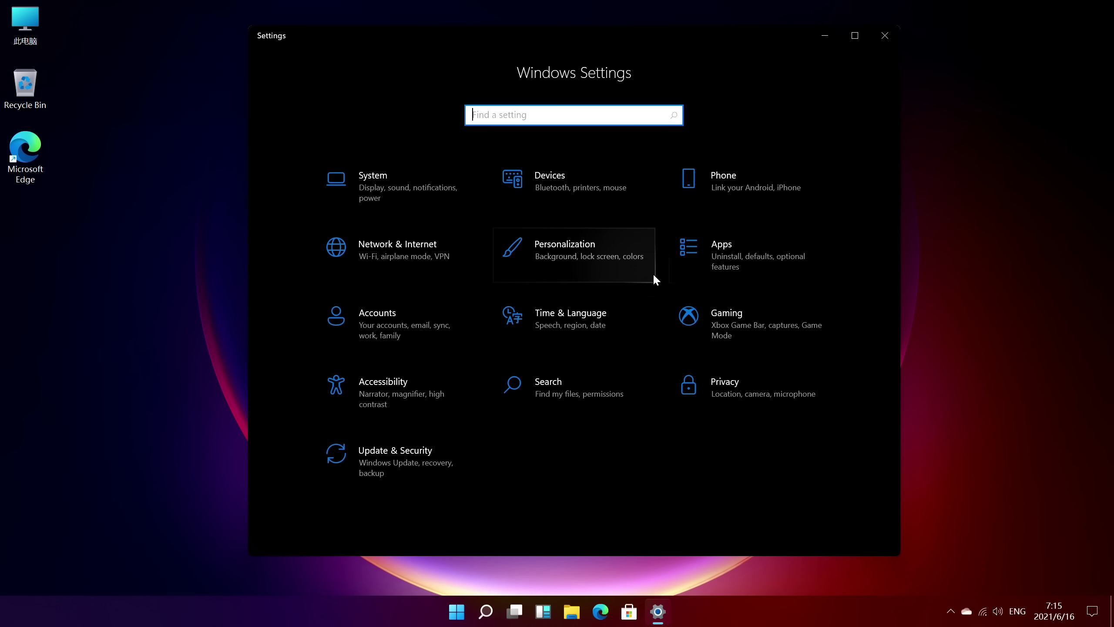
left_click(402, 452)
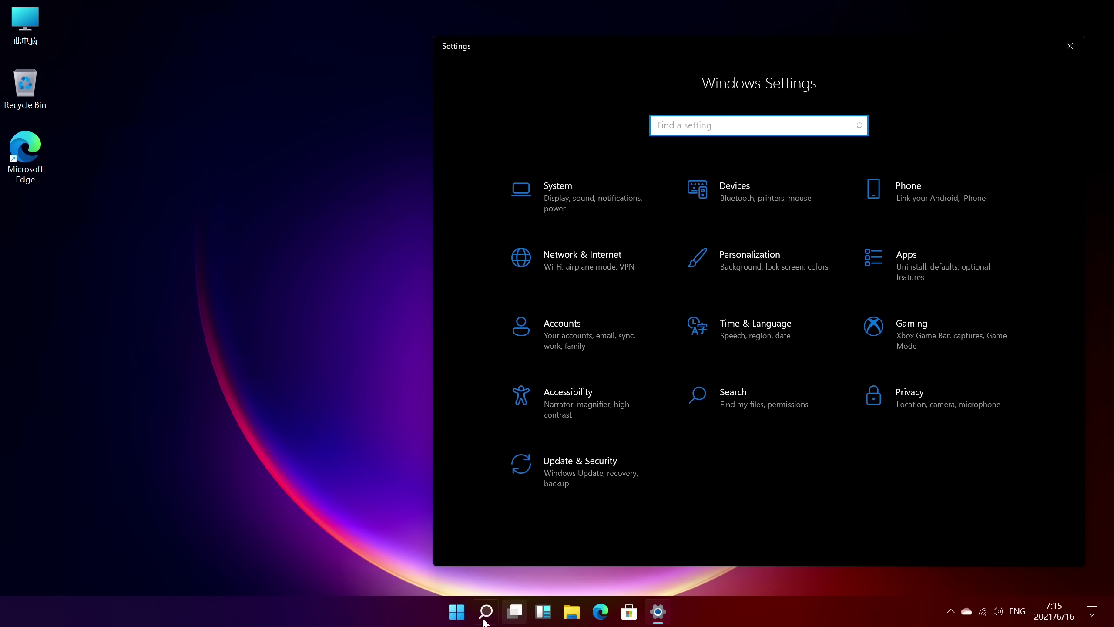
- Launch Control Panel from the top apps in Windows search
left_click(482, 616)
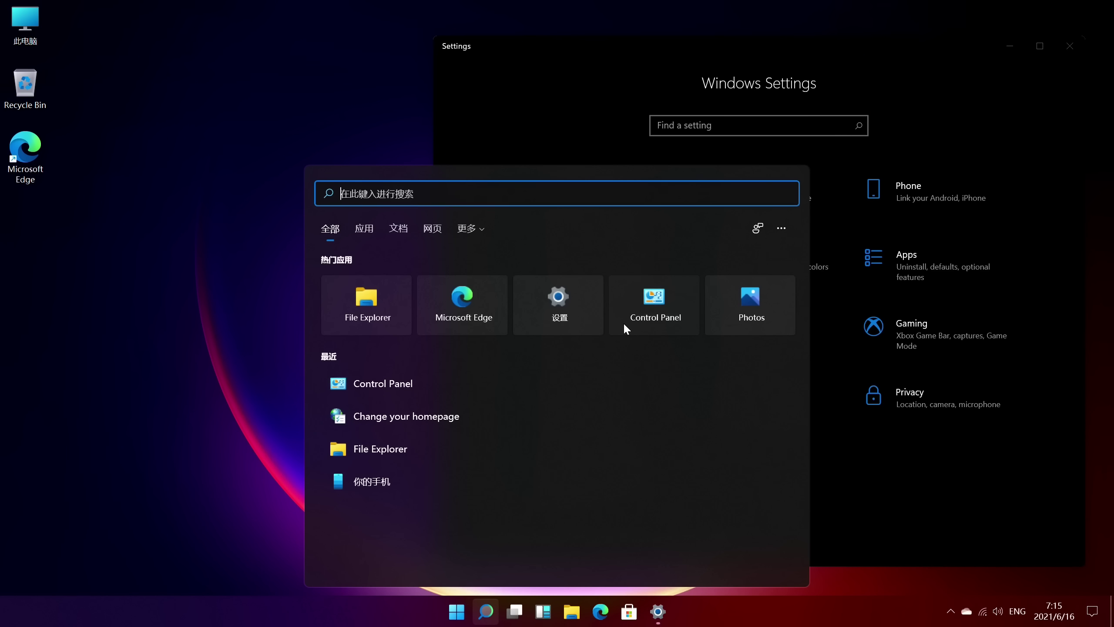
left_click(625, 327)
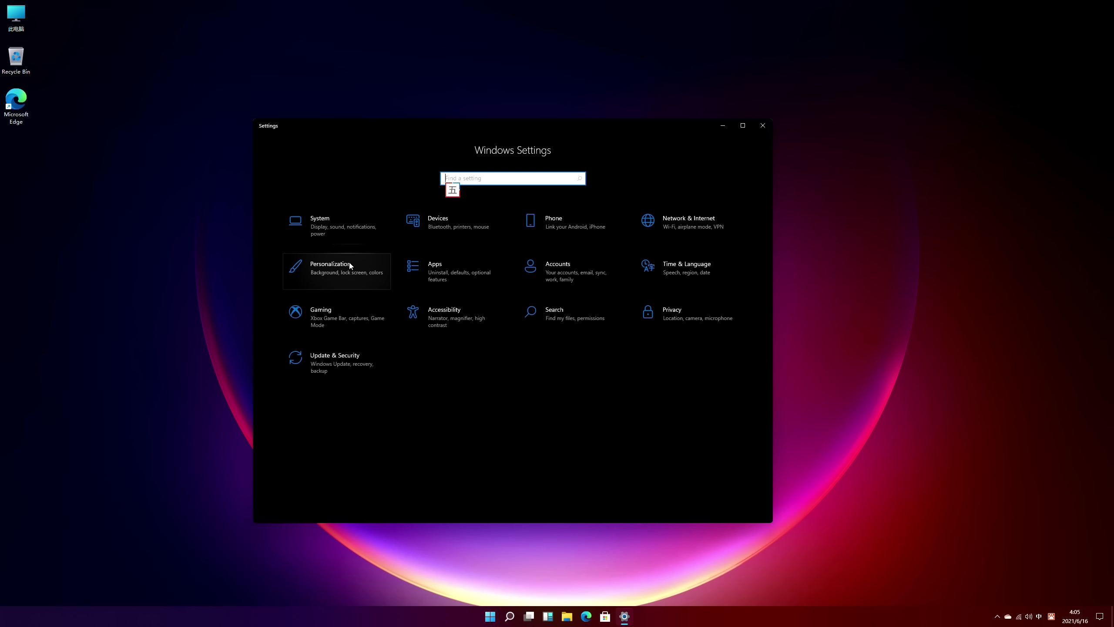
- In the Personalization settings, change the Windows color mode to Light
left_click(350, 259)
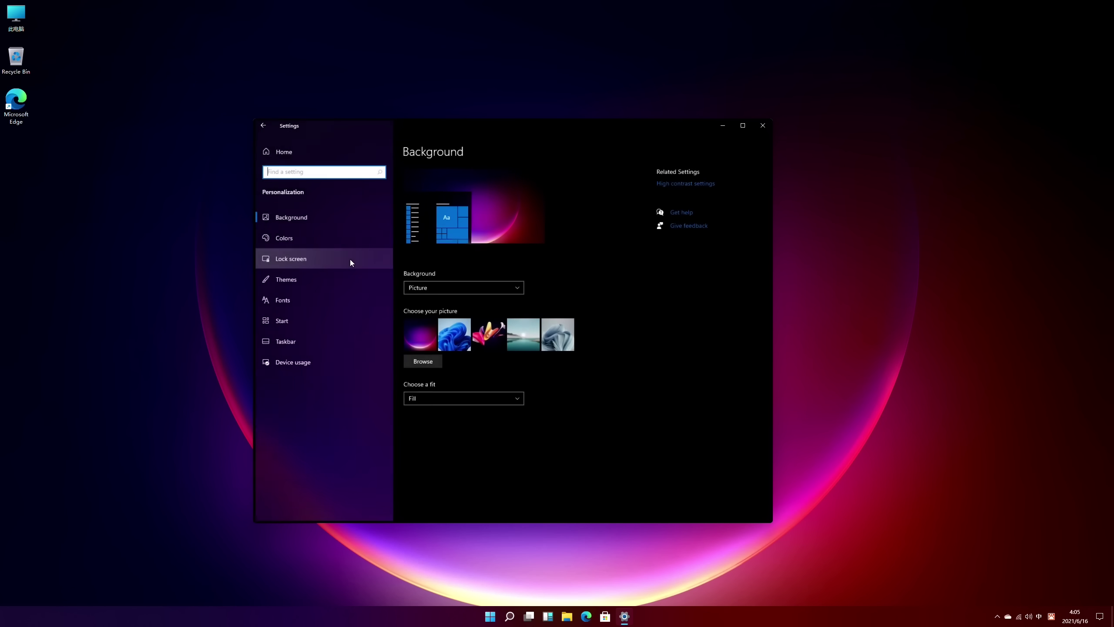
left_click(311, 241)
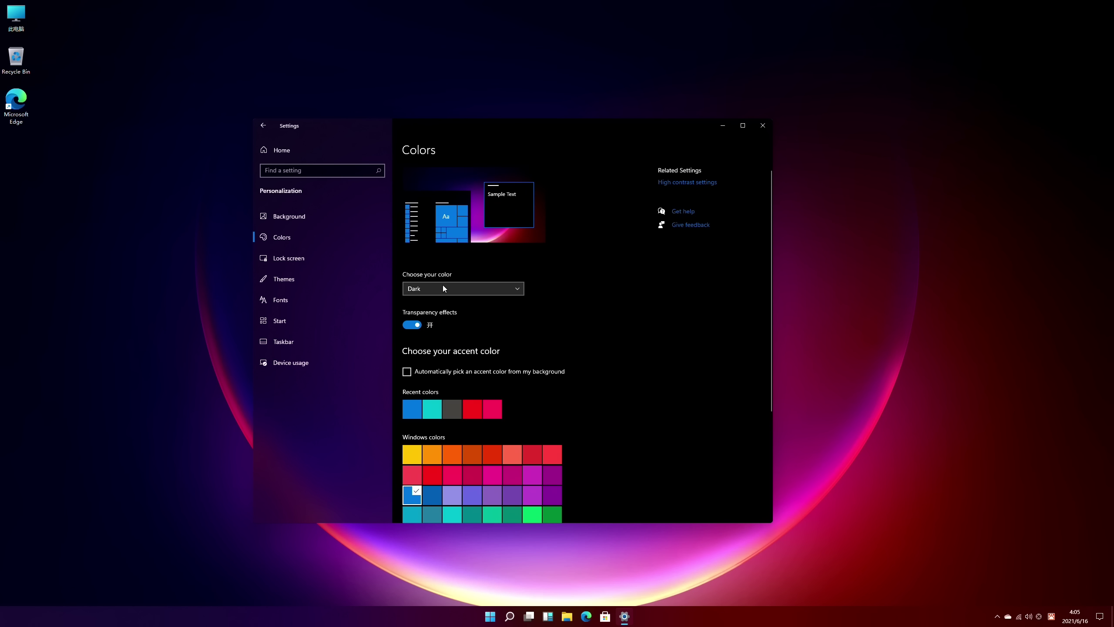
left_click(442, 286)
left_click(442, 272)
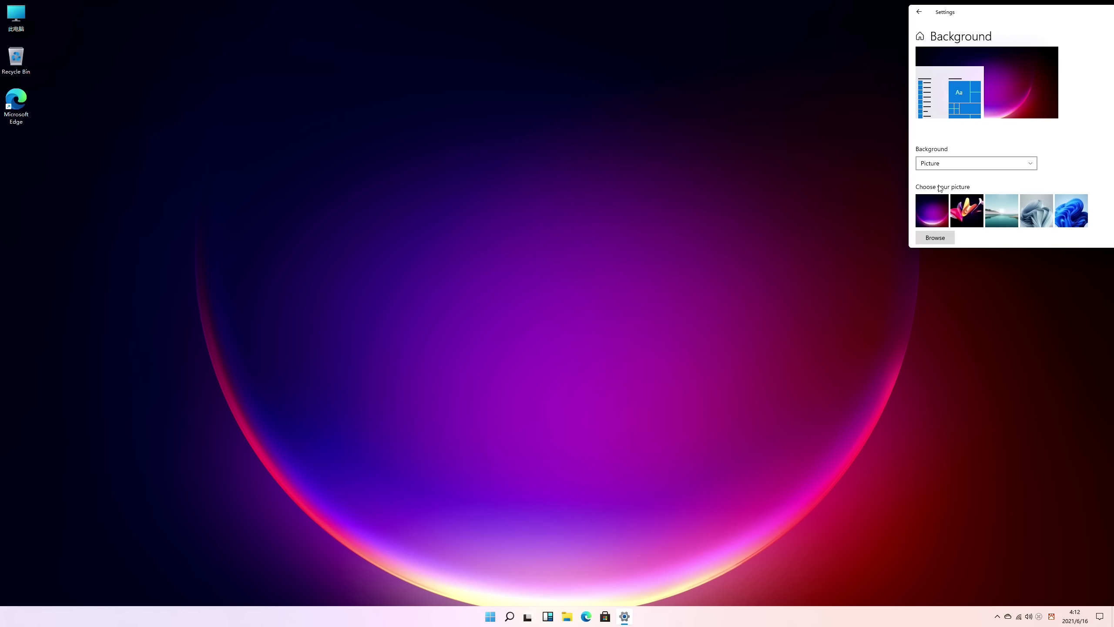
- Try the petal, lake, grey bloom and blue bloom pictures as desktop background, and settle on the lake landscape
left_click(952, 213)
left_click(1003, 211)
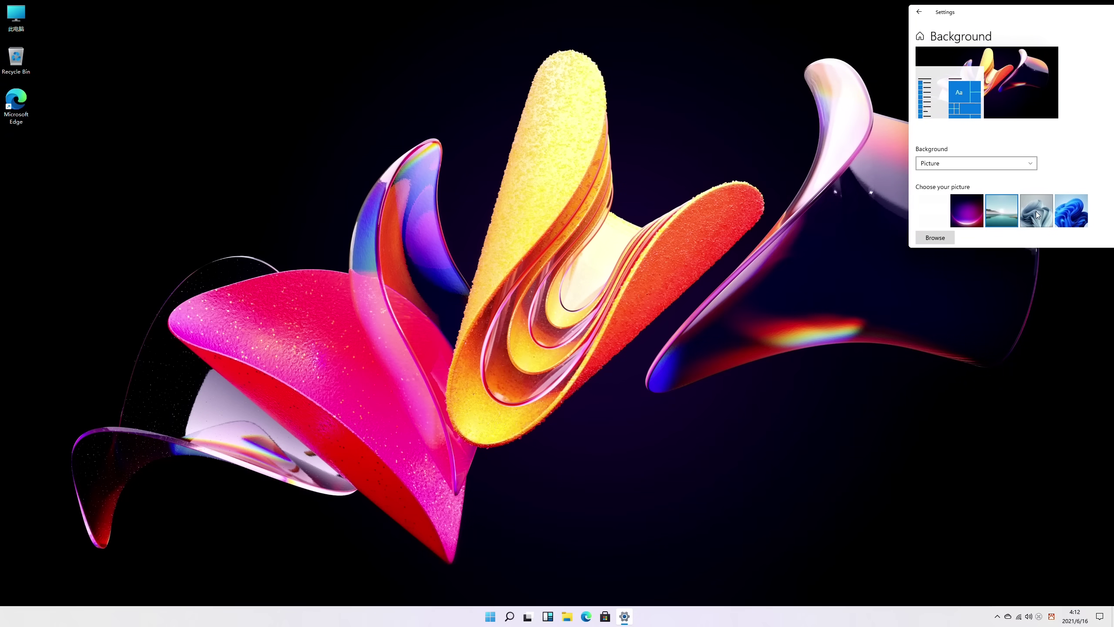
left_click(1039, 212)
left_click(1066, 215)
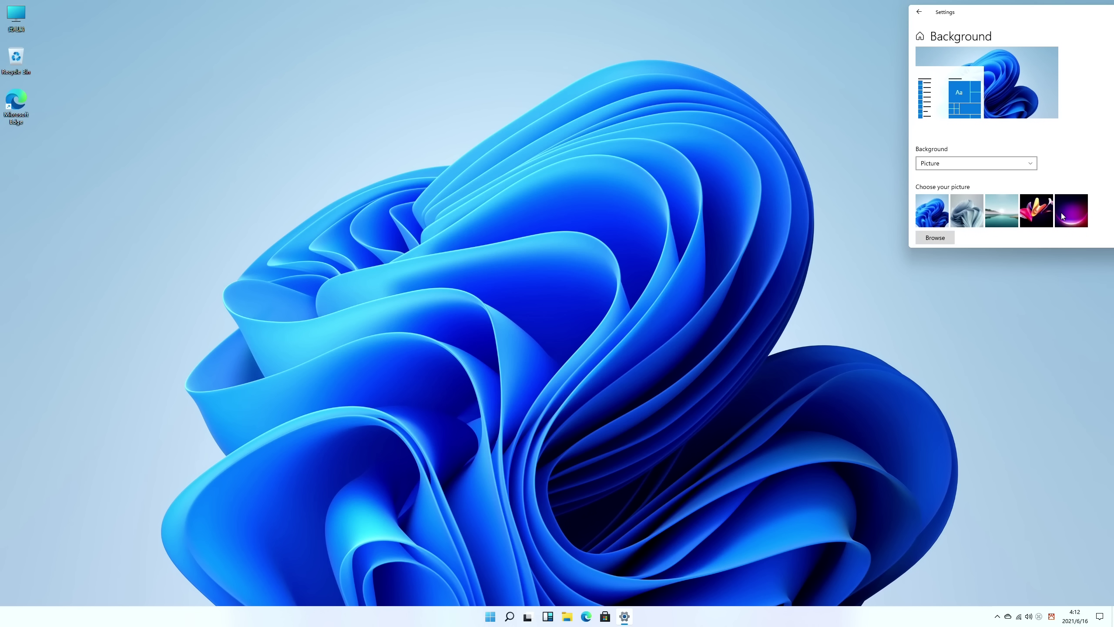
left_click(997, 213)
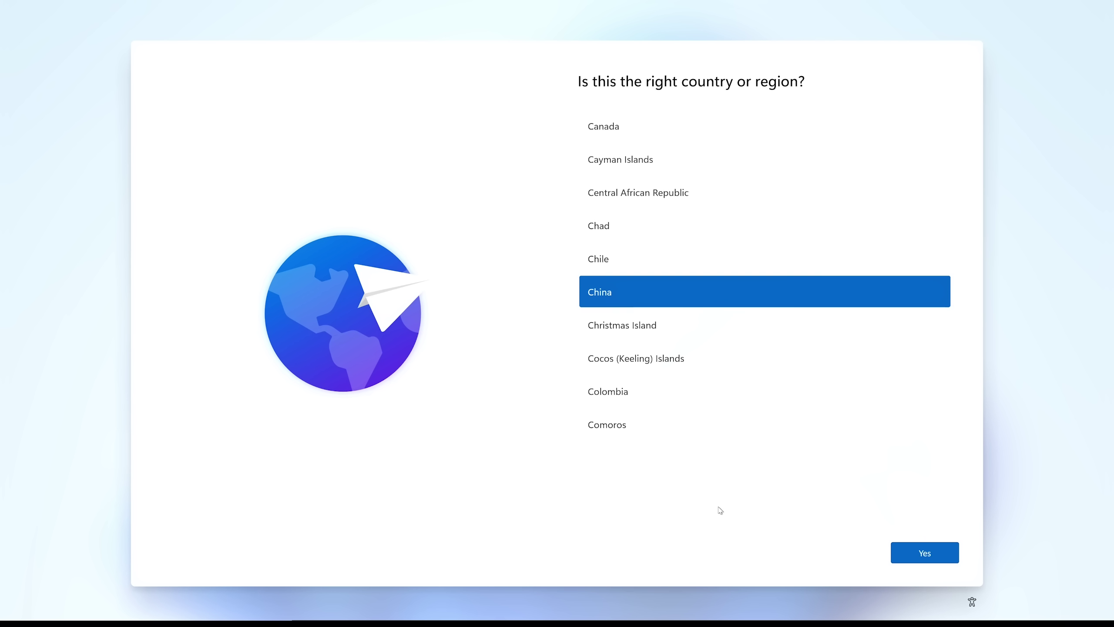
- In Windows setup, confirm China as the country or region and add Microsoft Pinyin as a second keyboard layout
left_click(904, 567)
left_click(924, 551)
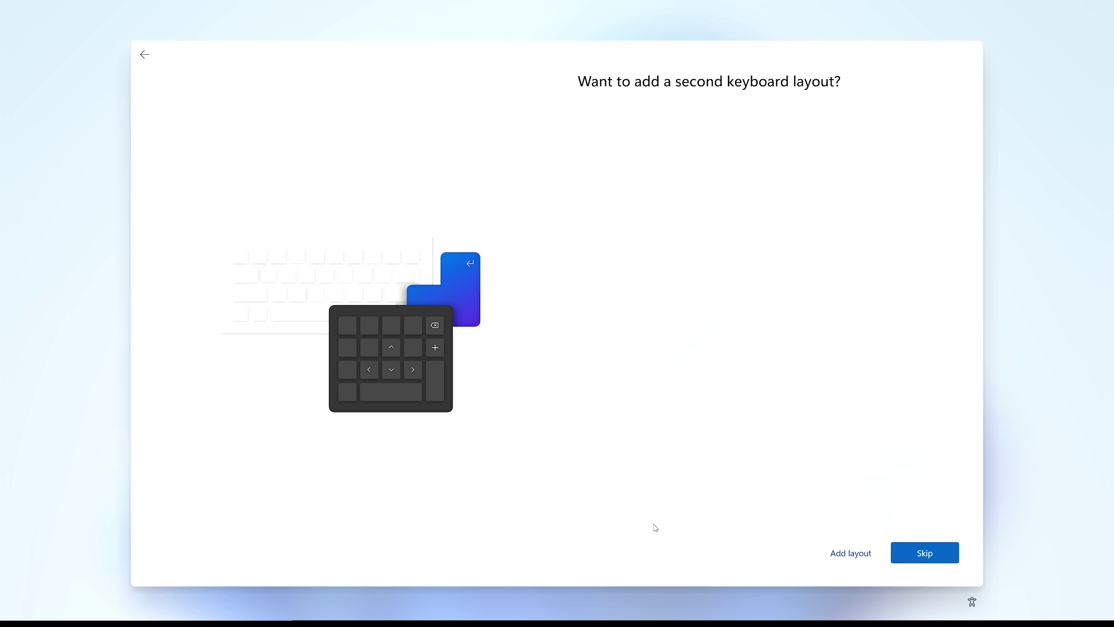
left_click(851, 552)
scroll(656, 339, "down", 15)
left_click(692, 325)
left_click(924, 553)
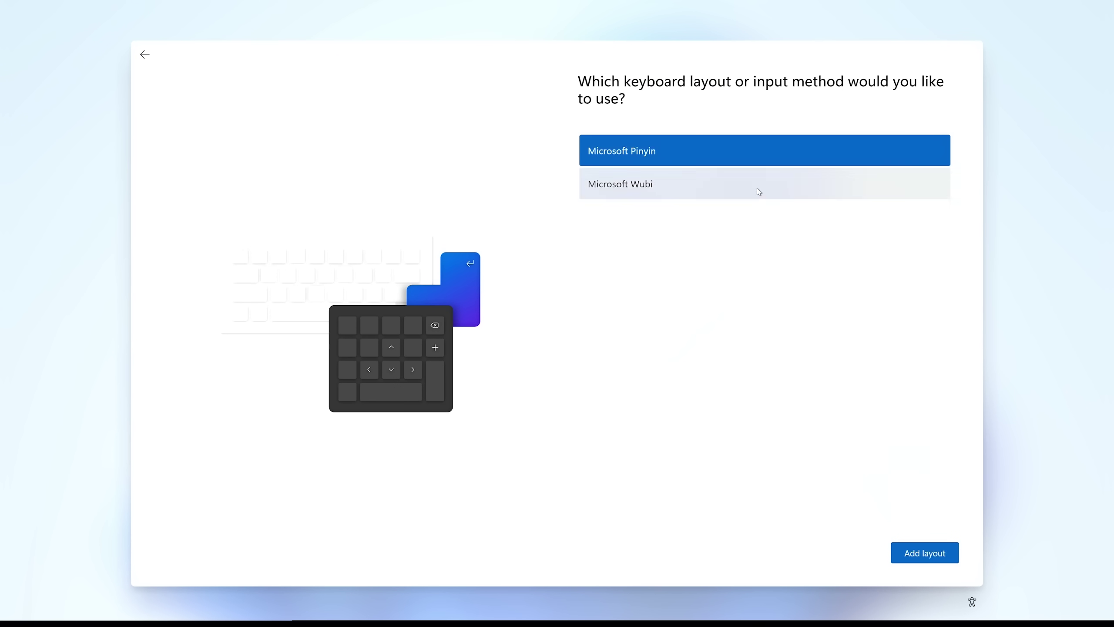
left_click(925, 552)
- Select the WingStudio_5G Wi-Fi network in Windows setup, and enter and submit its network security key
scroll(683, 232, "down", 5)
left_click(683, 232)
left_click(795, 234)
type("••")
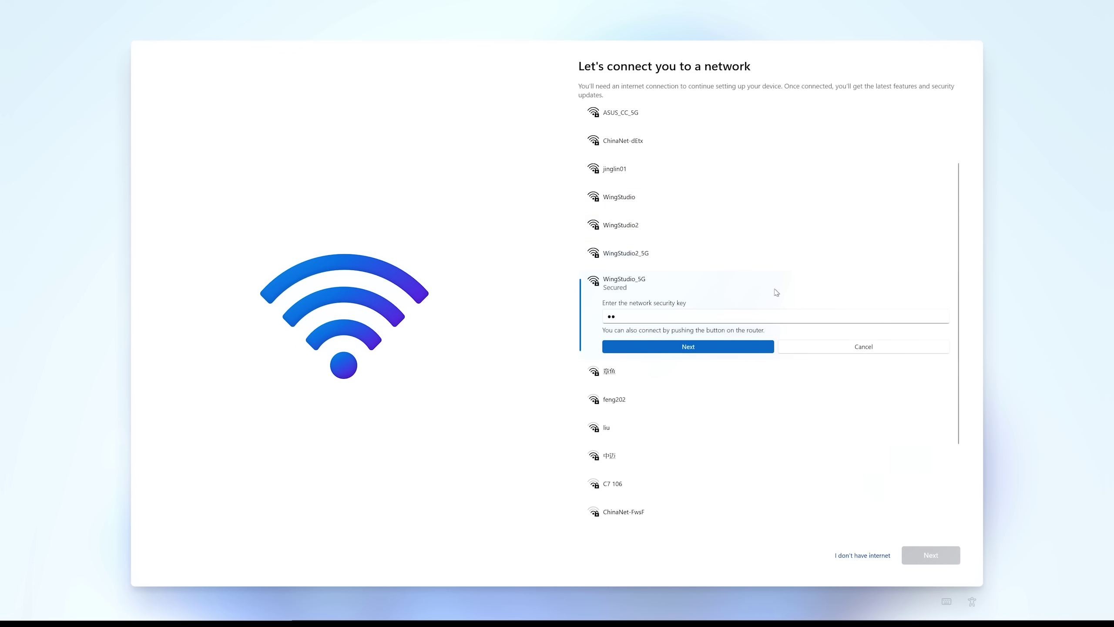
key("Return")
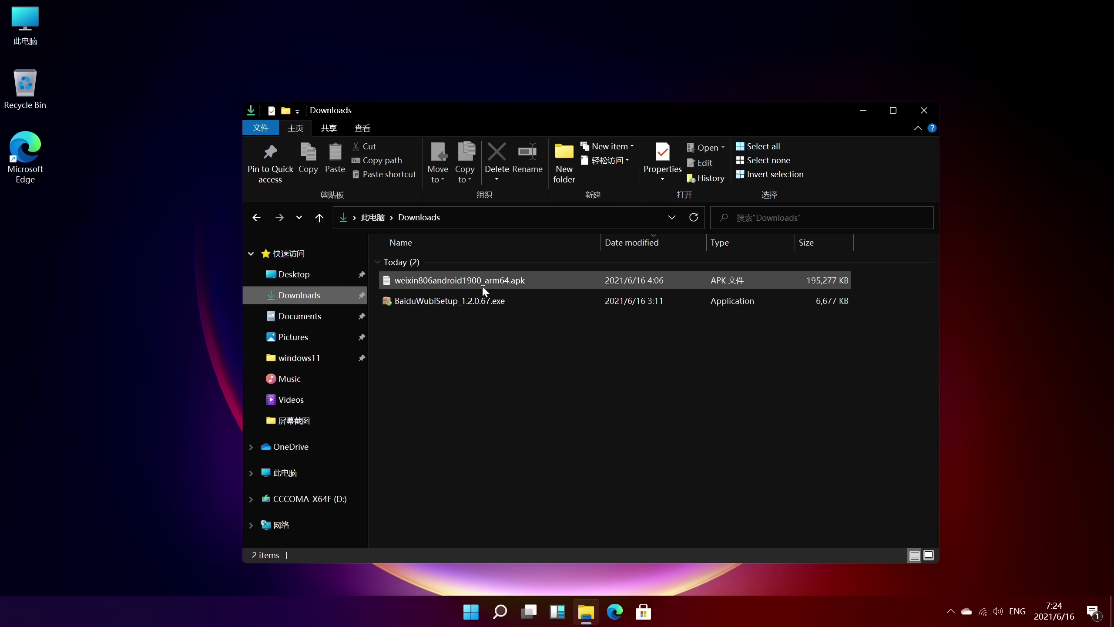
- Bring up the Open with choices for weixin806android1900_arm64.apk in Downloads and expand the list to more apps
left_click(483, 284)
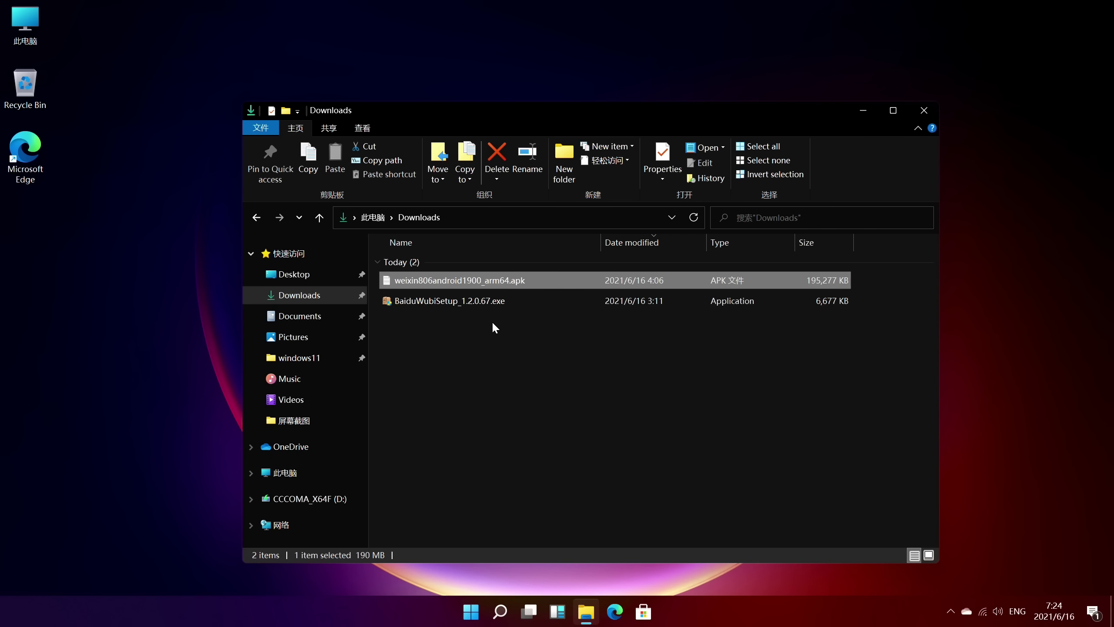
right_click(504, 283)
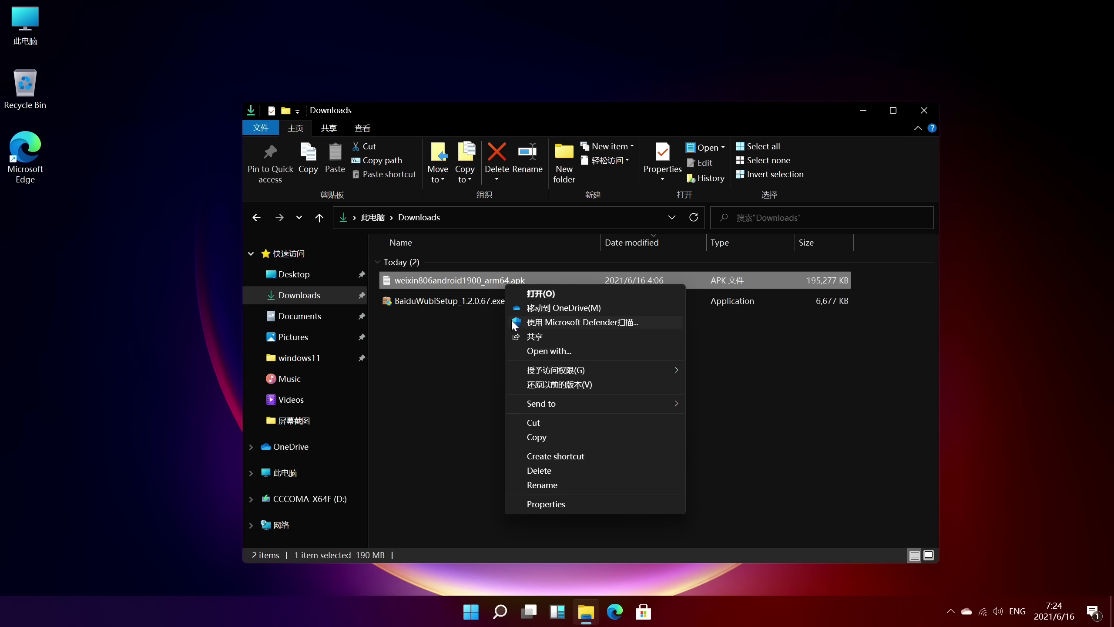
left_click(519, 351)
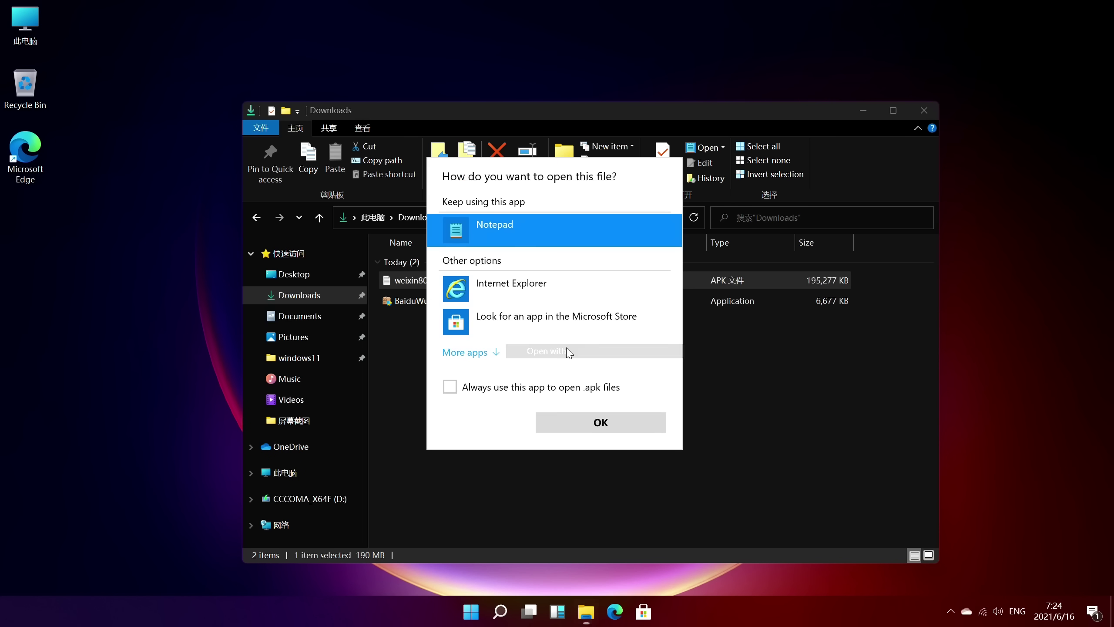
left_click(492, 352)
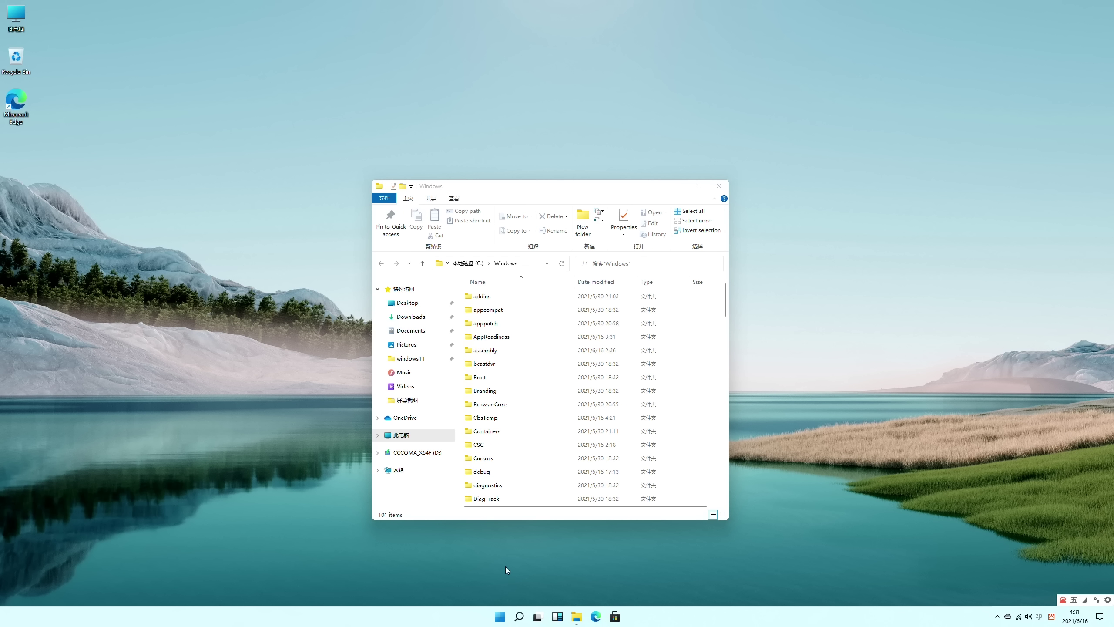
- View the Start menu and the Widgets panel in light mode, and return to the Windows folder window
left_click(500, 616)
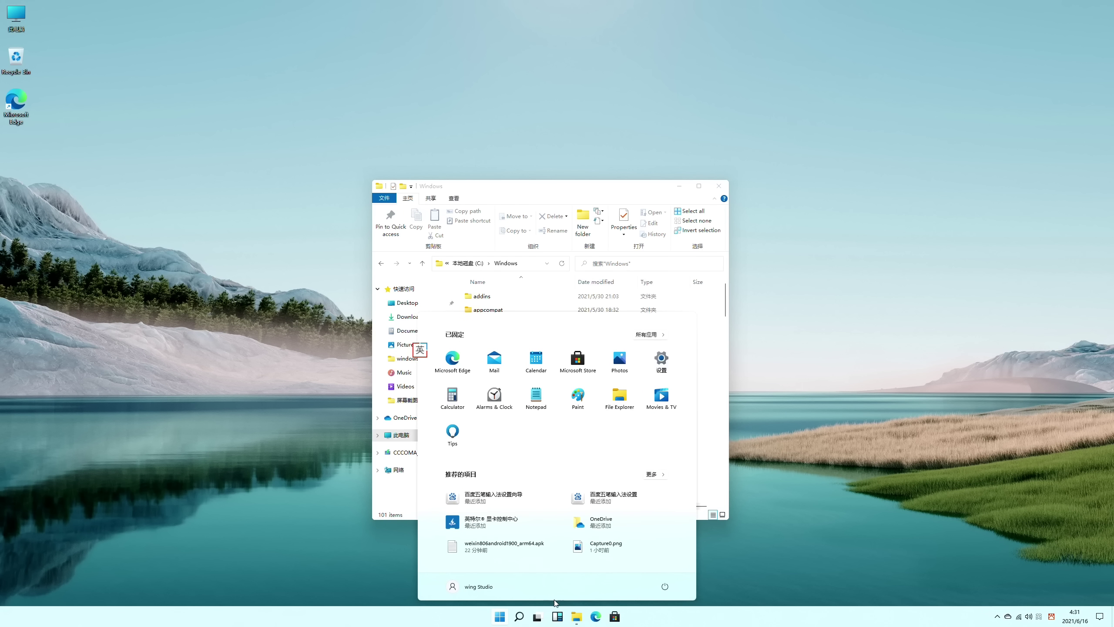
left_click(557, 616)
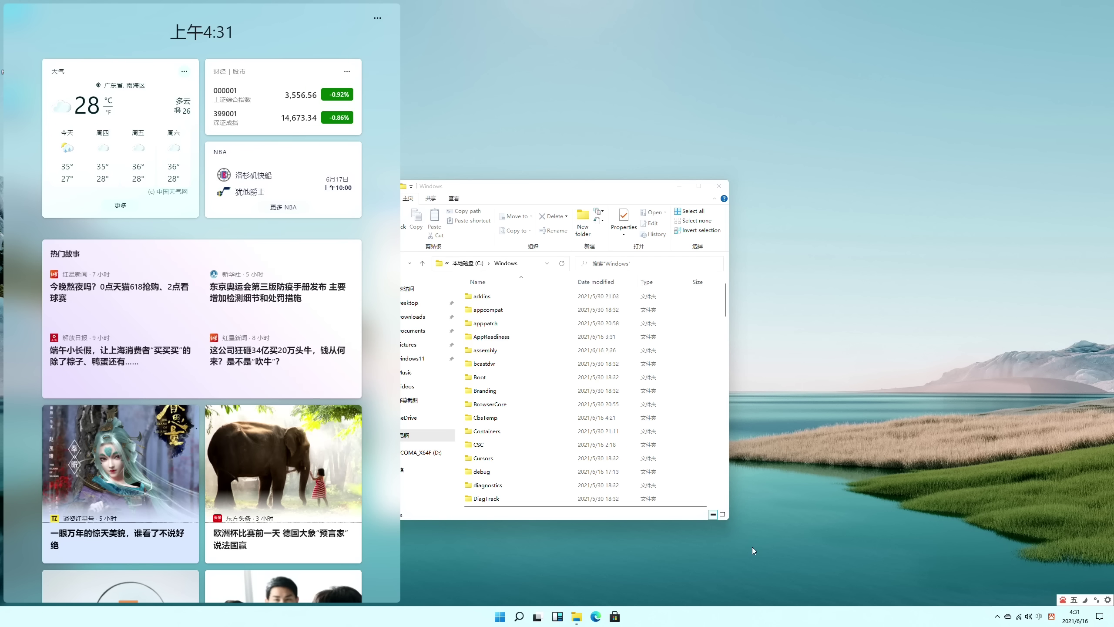
left_click(546, 194)
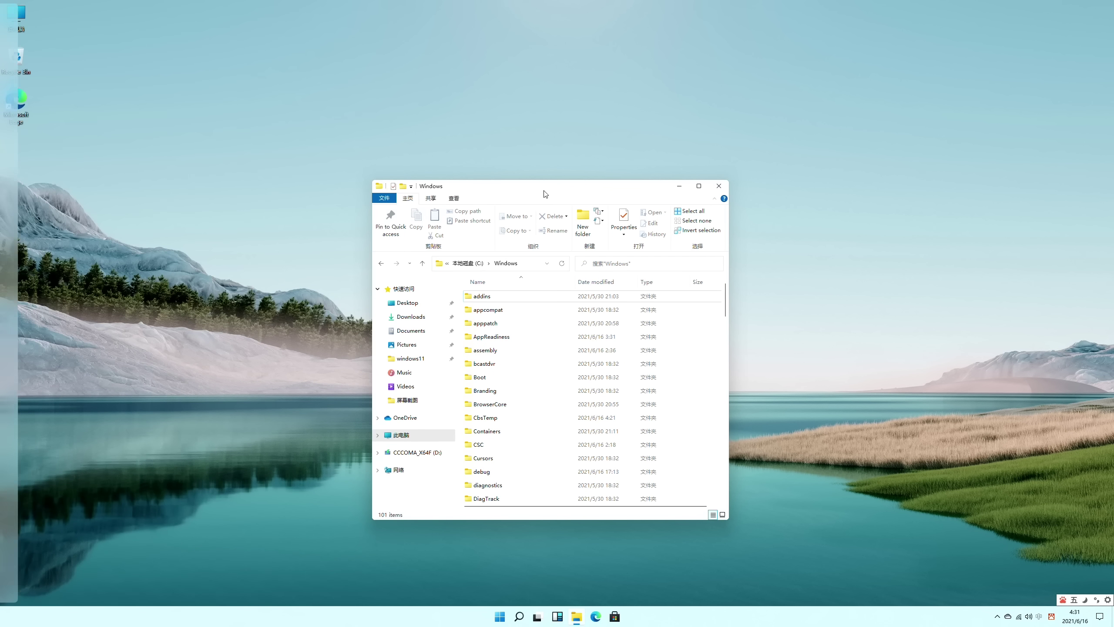